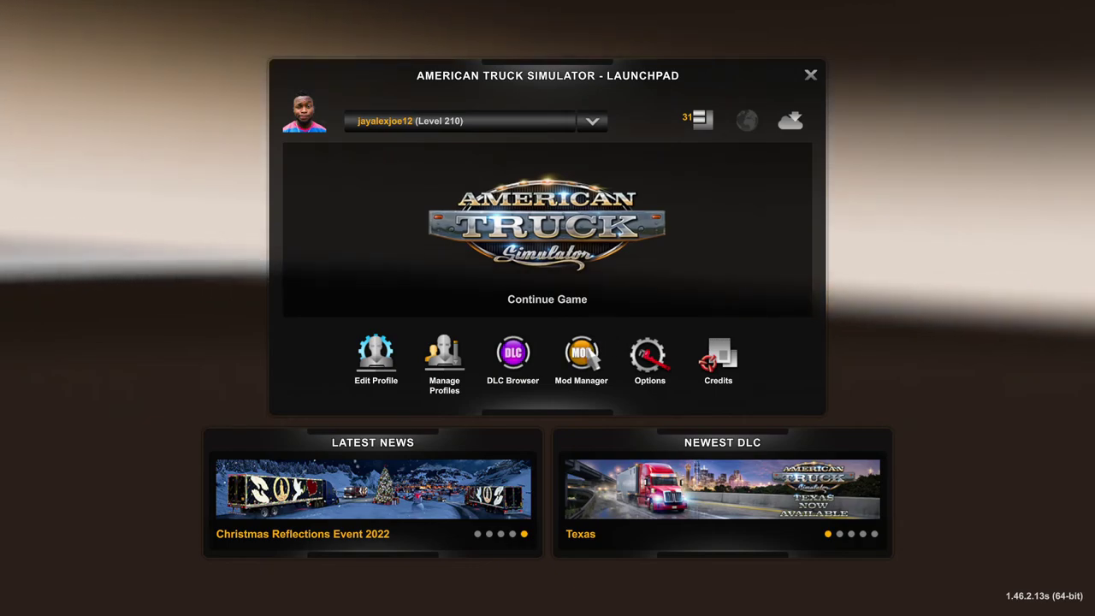
# Step: Open the Mod Manager from the launchpad
pyautogui.click(599, 310)
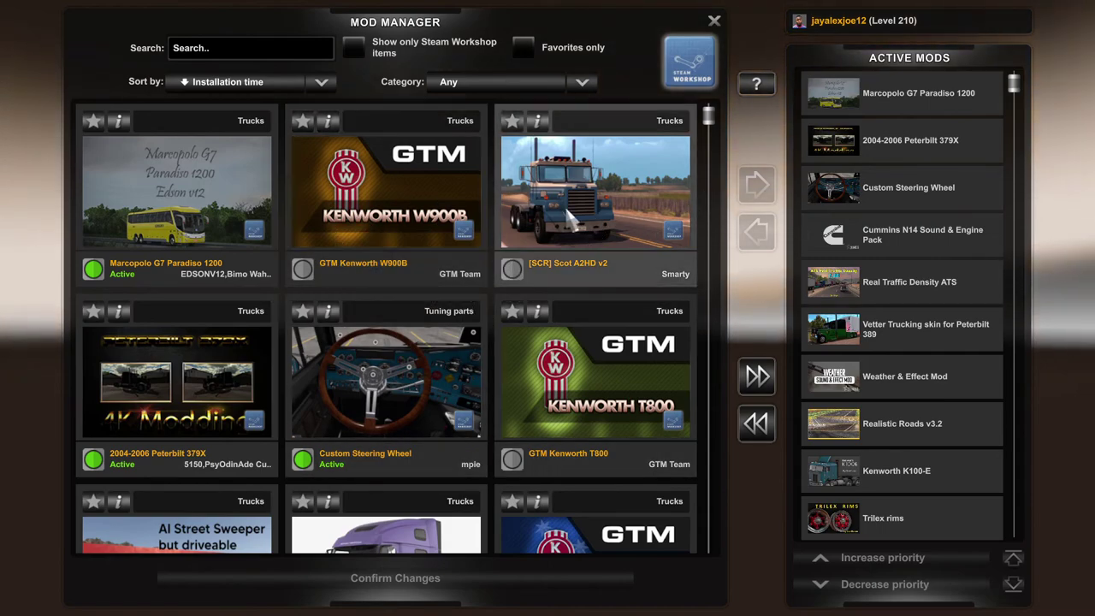
pyautogui.hotkey('shift', 'Tab')
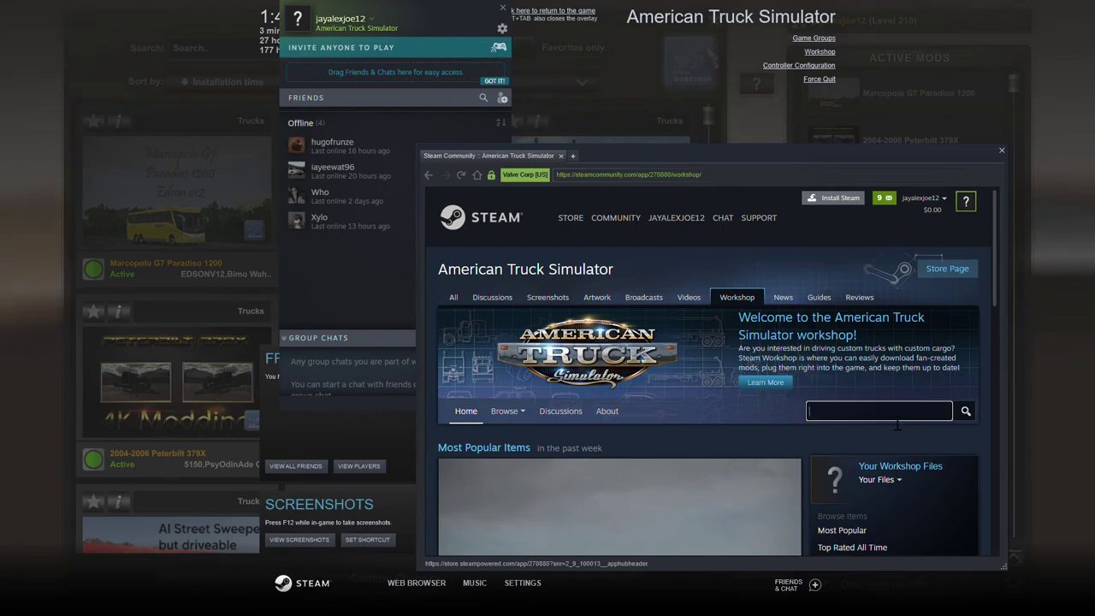
pyautogui.write('skoda car')
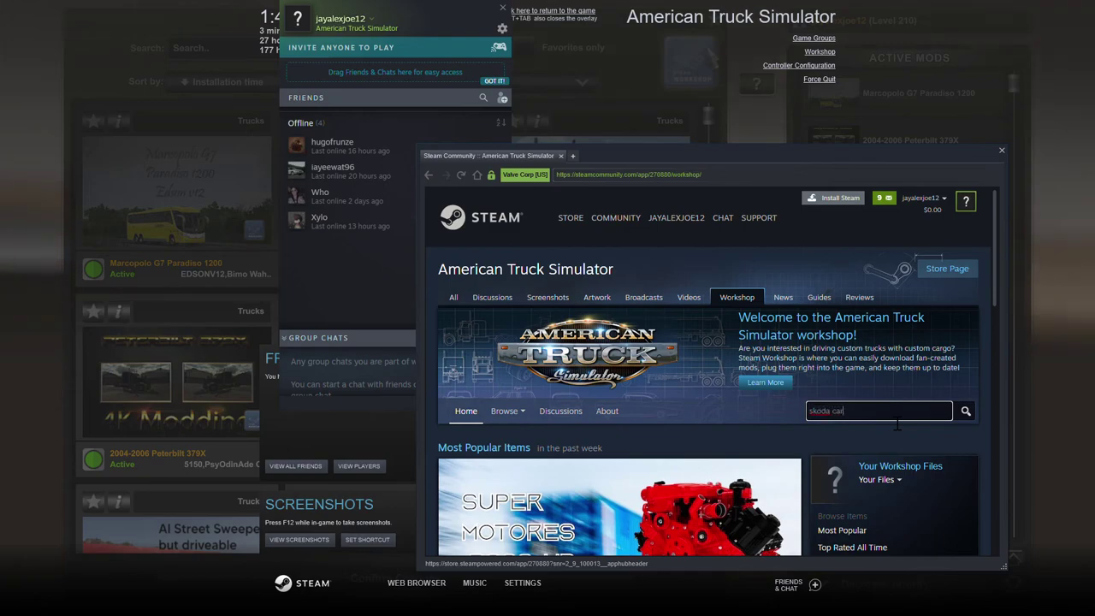
pyautogui.press('Return')
pyautogui.moveTo(993, 268); pyautogui.dragTo(994, 308)
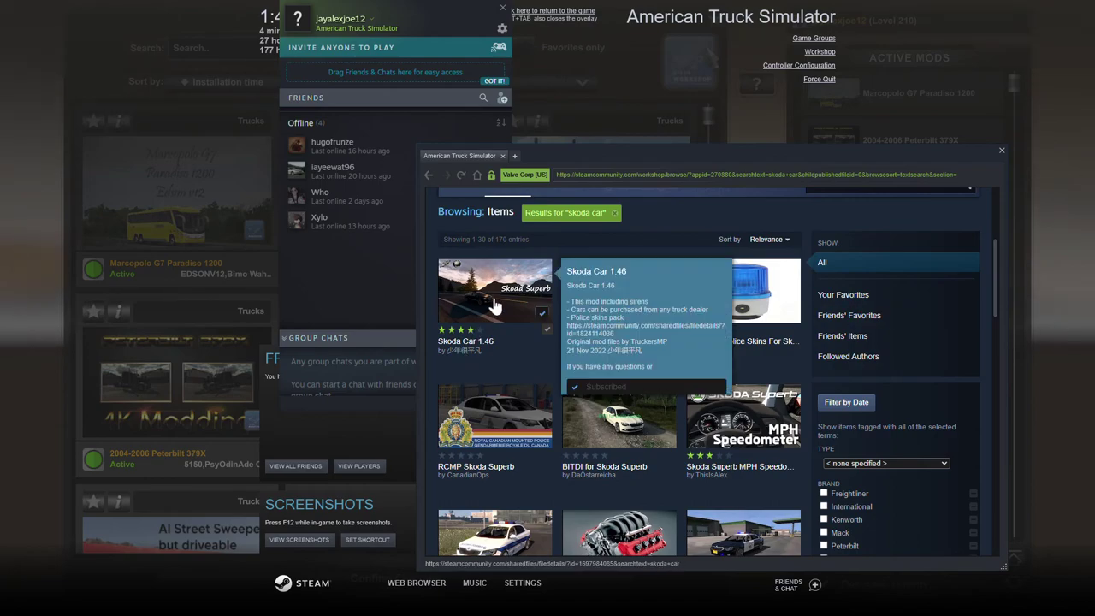
pyautogui.click(495, 306)
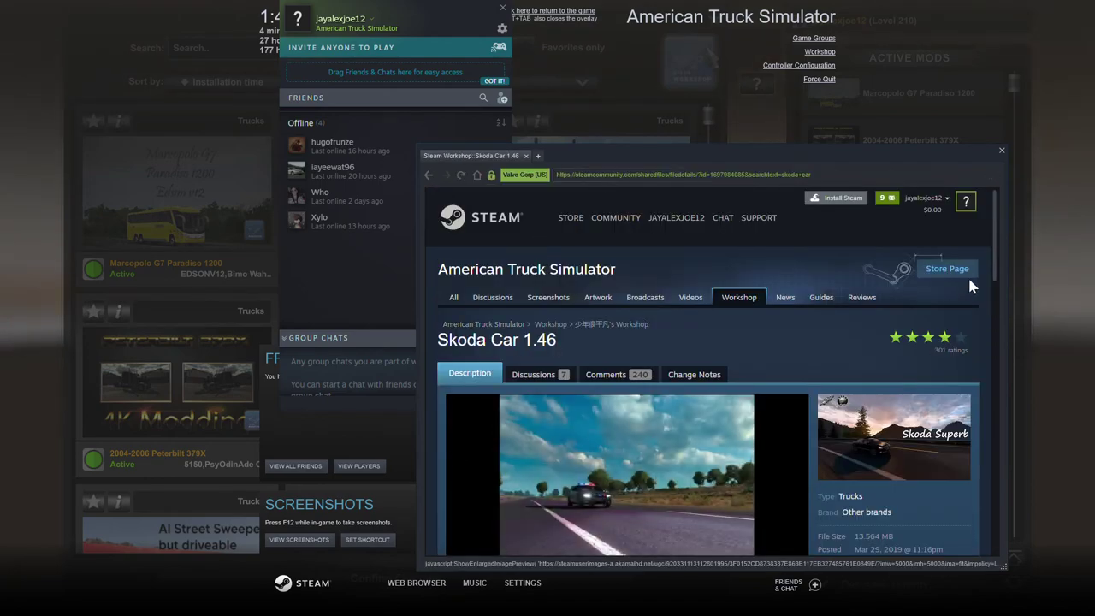
pyautogui.moveTo(996, 248); pyautogui.dragTo(997, 336)
pyautogui.scroll(1, 1003, 292)
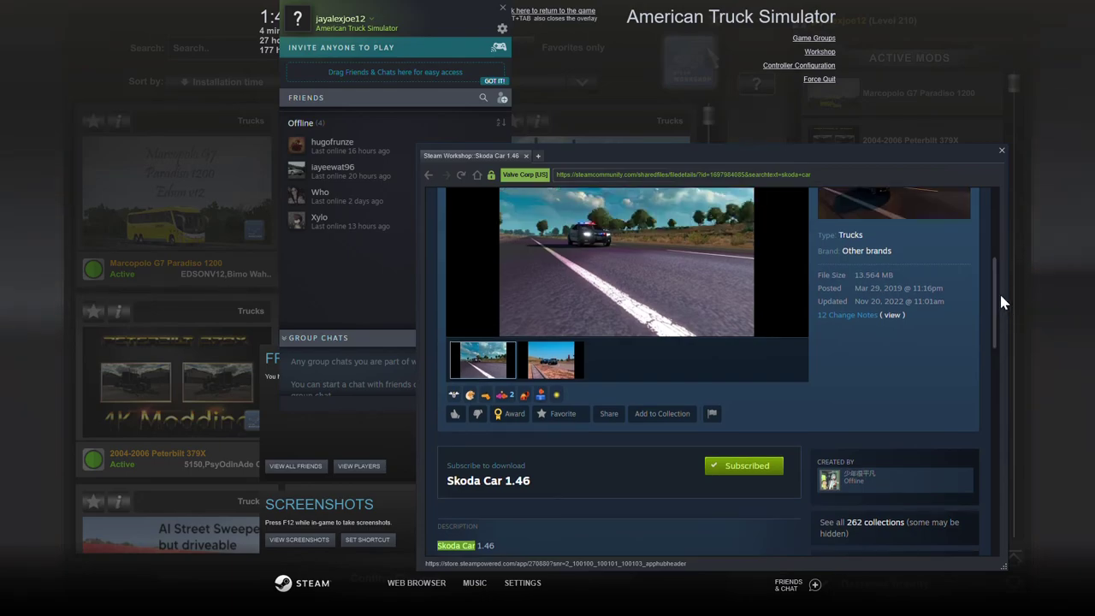
pyautogui.hotkey('shift', 'Tab')
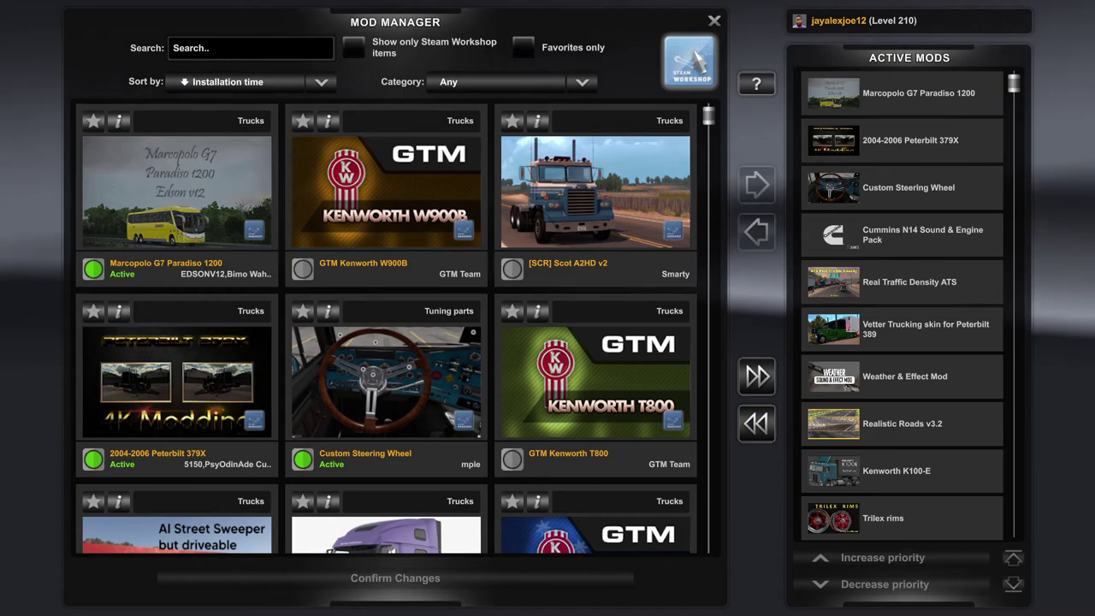
pyautogui.click(691, 61)
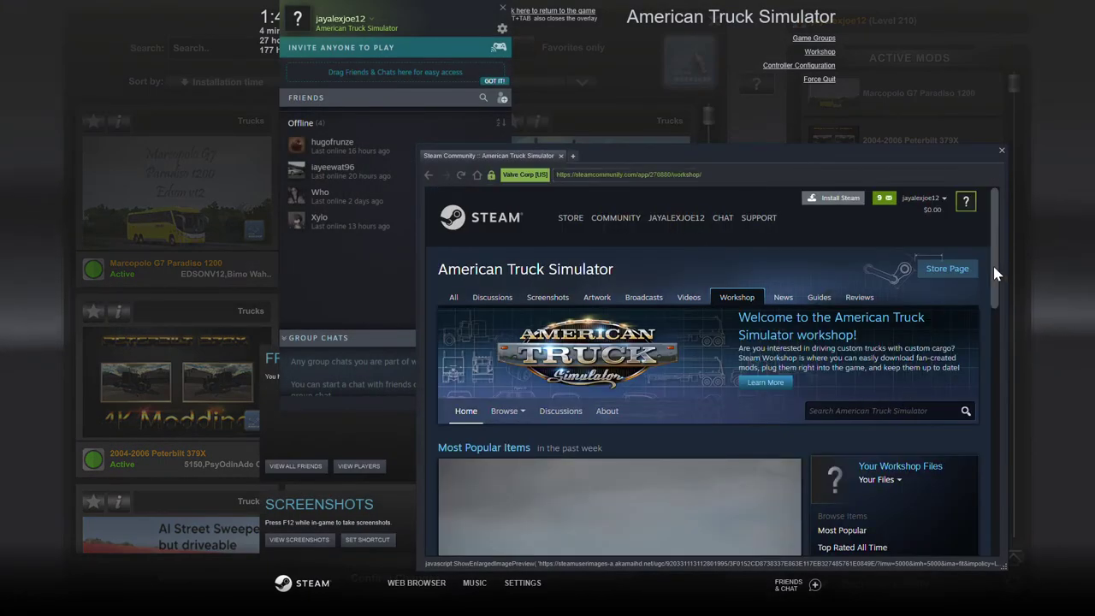
pyautogui.scroll(-3, 994, 274)
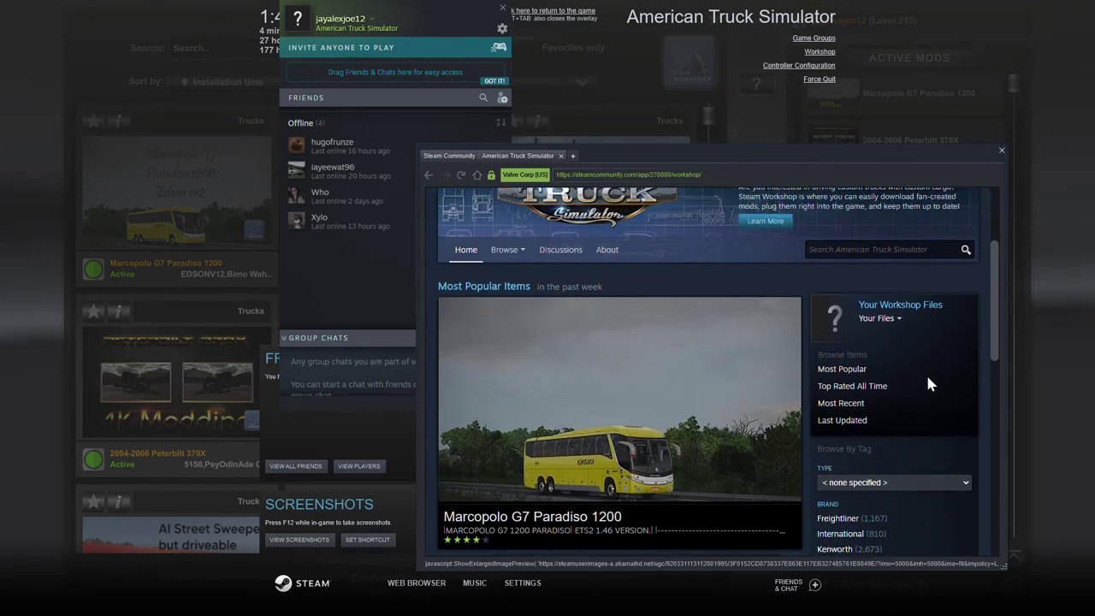
pyautogui.scroll(-3, 925, 395)
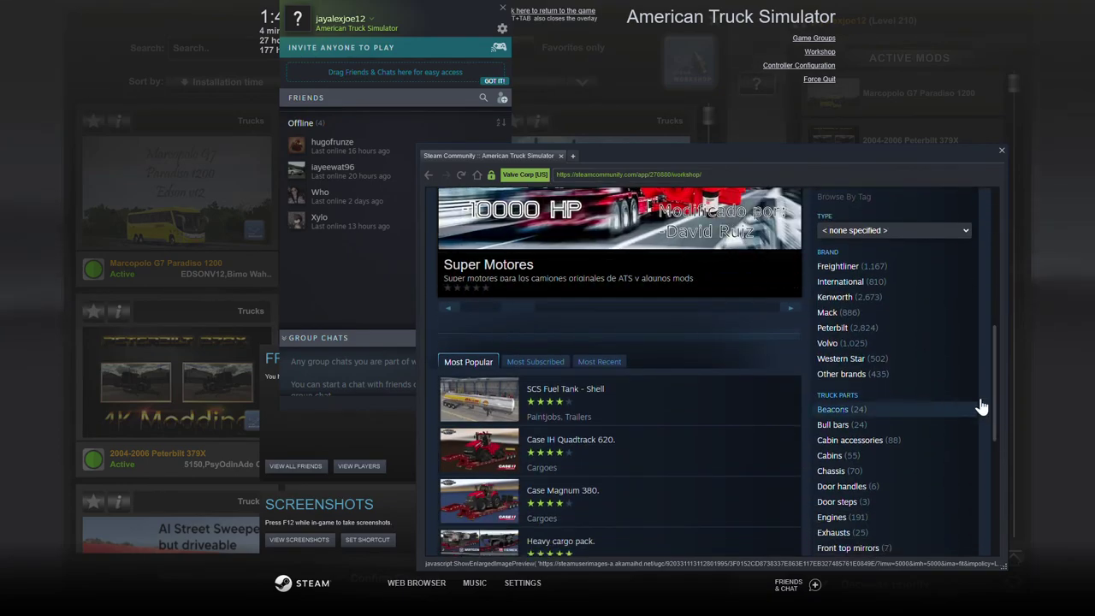
pyautogui.scroll(6, 970, 344)
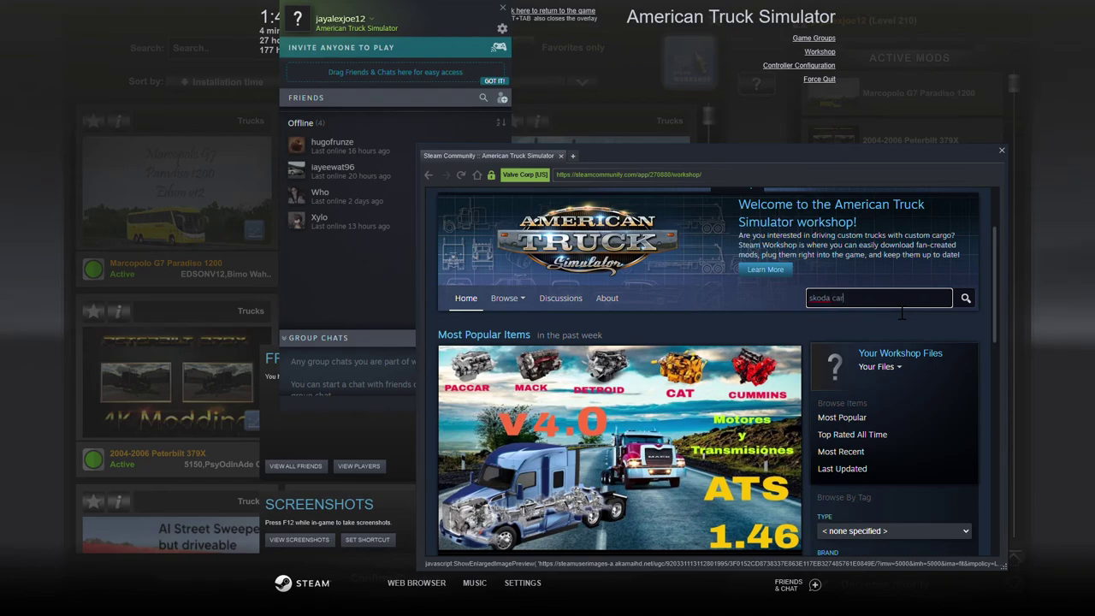
pyautogui.press('Return')
pyautogui.moveTo(994, 246); pyautogui.dragTo(983, 272)
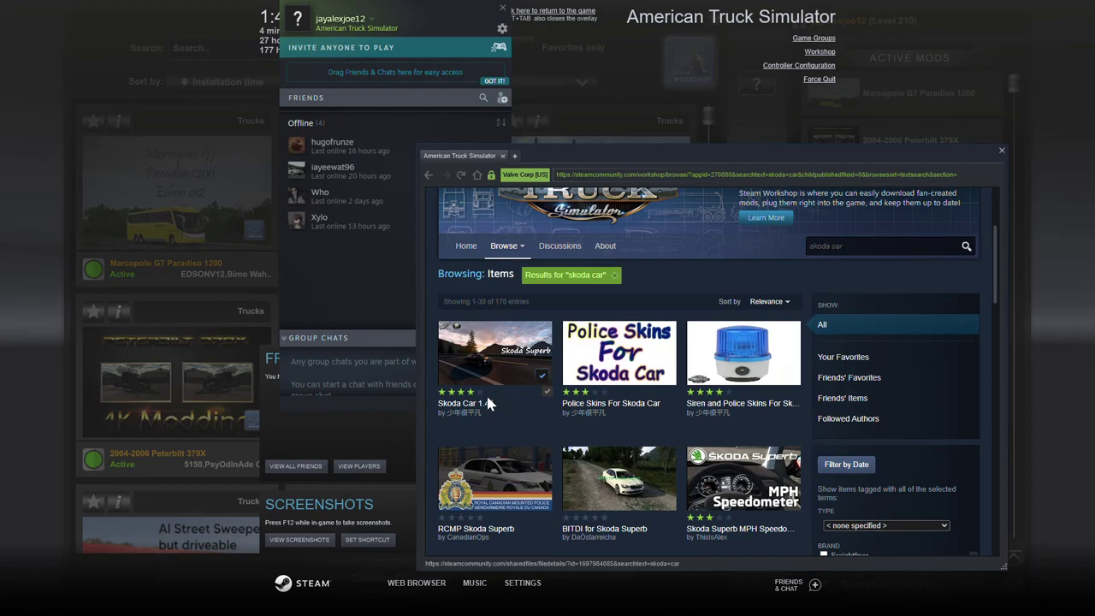
pyautogui.moveTo(520, 368)
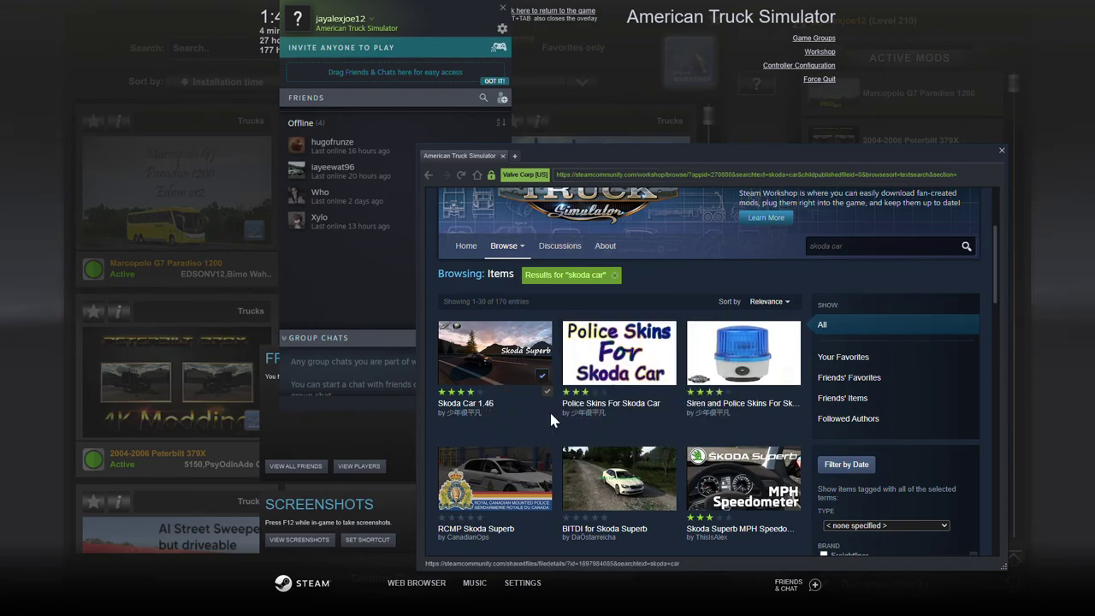
pyautogui.click(500, 372)
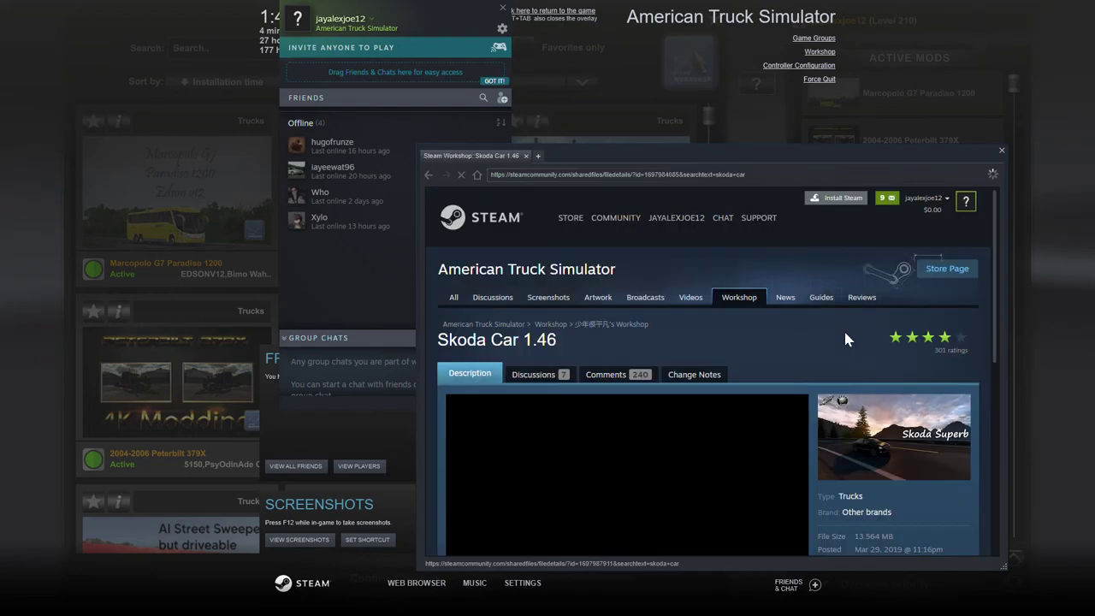
pyautogui.scroll(-3, 997, 263)
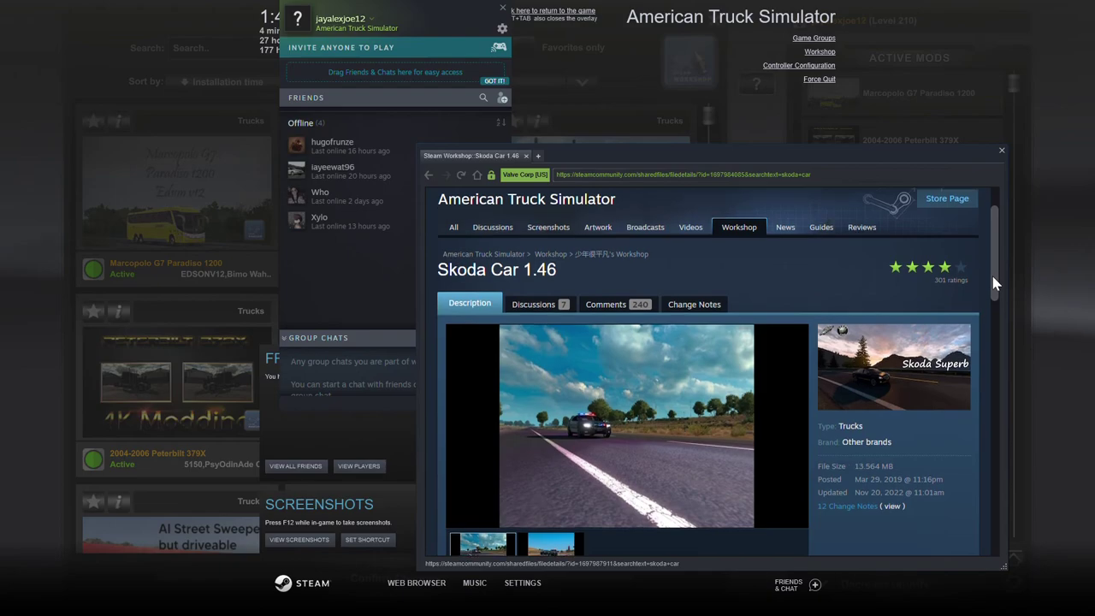
pyautogui.scroll(-3, 991, 331)
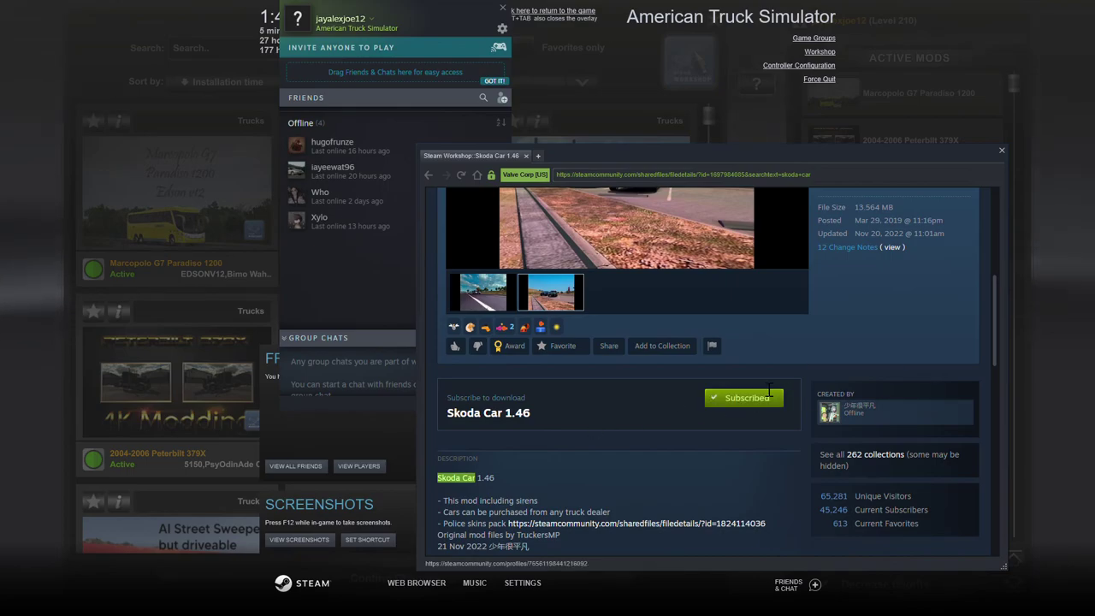
pyautogui.click(1002, 151)
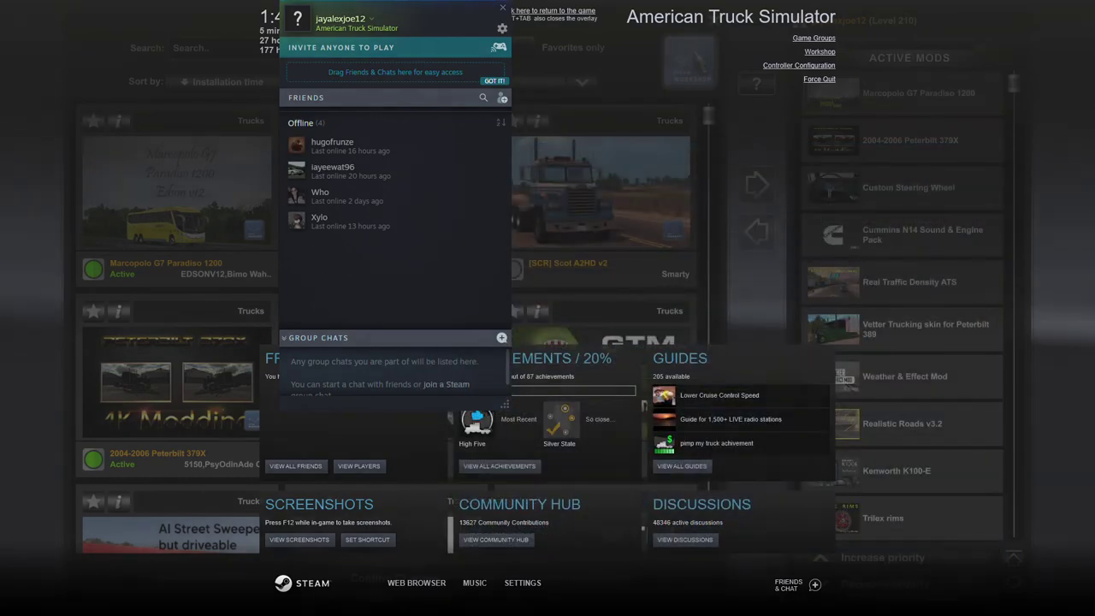
pyautogui.hotkey('shift', 'Tab')
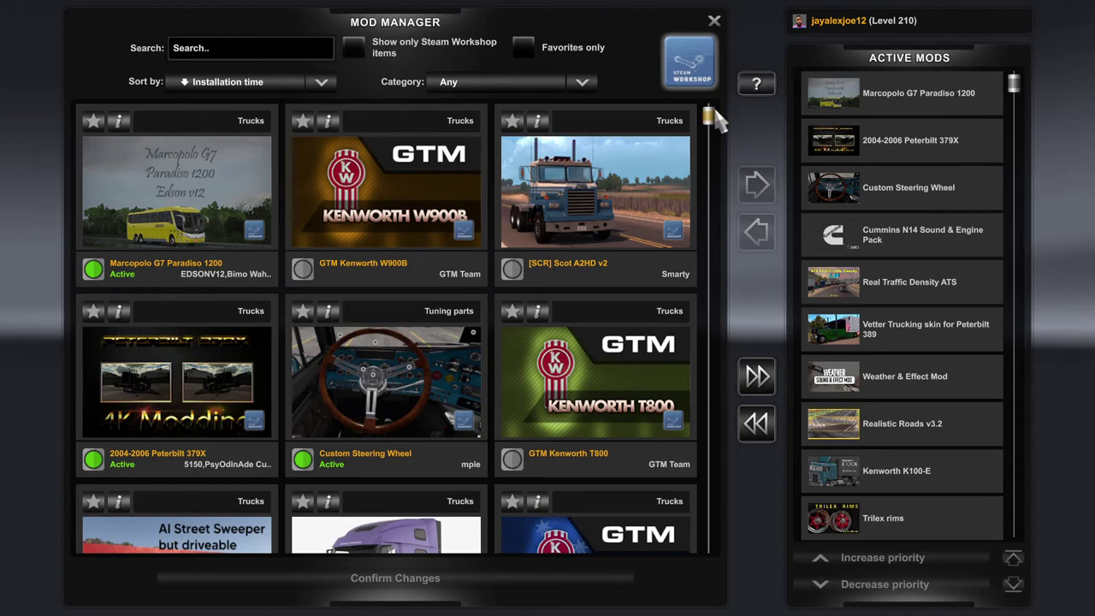
# Step: Toggle [SCR] Scot A2HD v2 on and off, then exit the Mod Manager without saving
pyautogui.moveTo(715, 110)
pyautogui.mouseDown()
pyautogui.moveTo(714, 124)
pyautogui.moveTo(715, 108)
pyautogui.mouseUp()
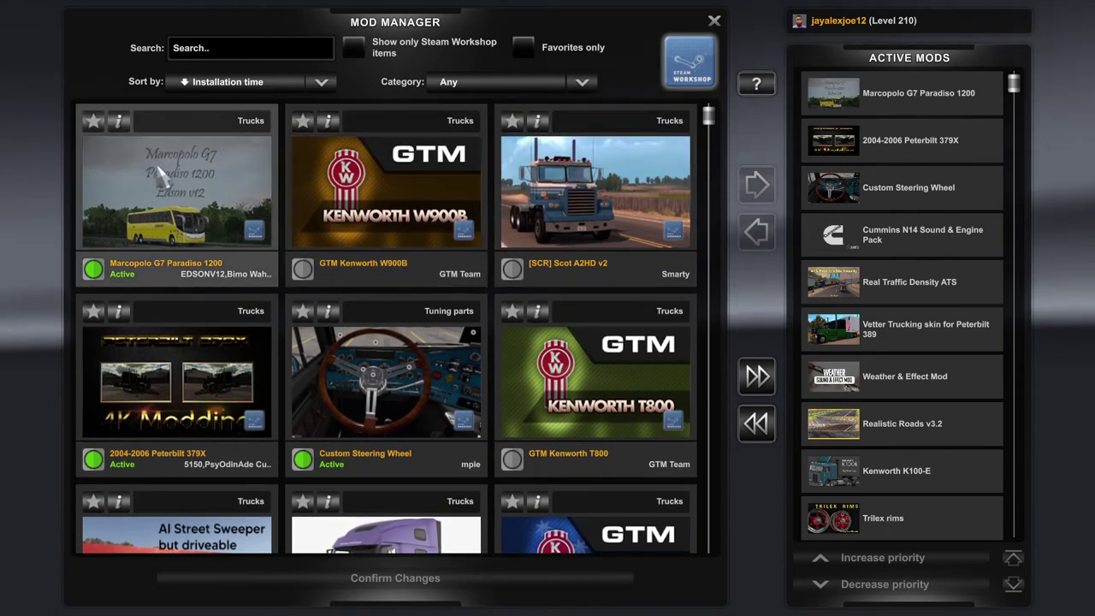
pyautogui.click(224, 216)
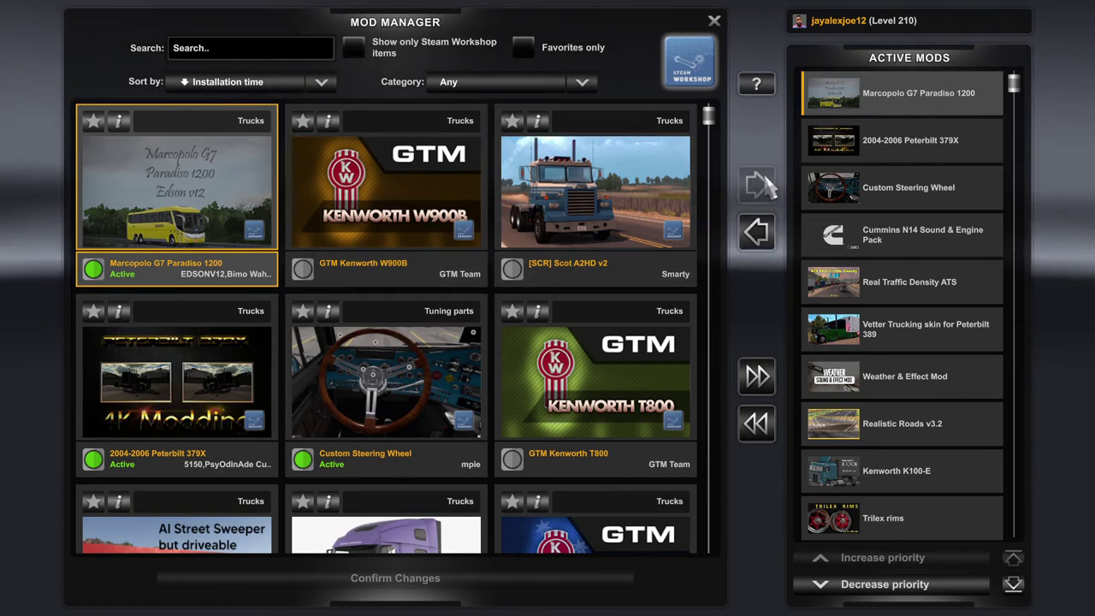
pyautogui.click(666, 167)
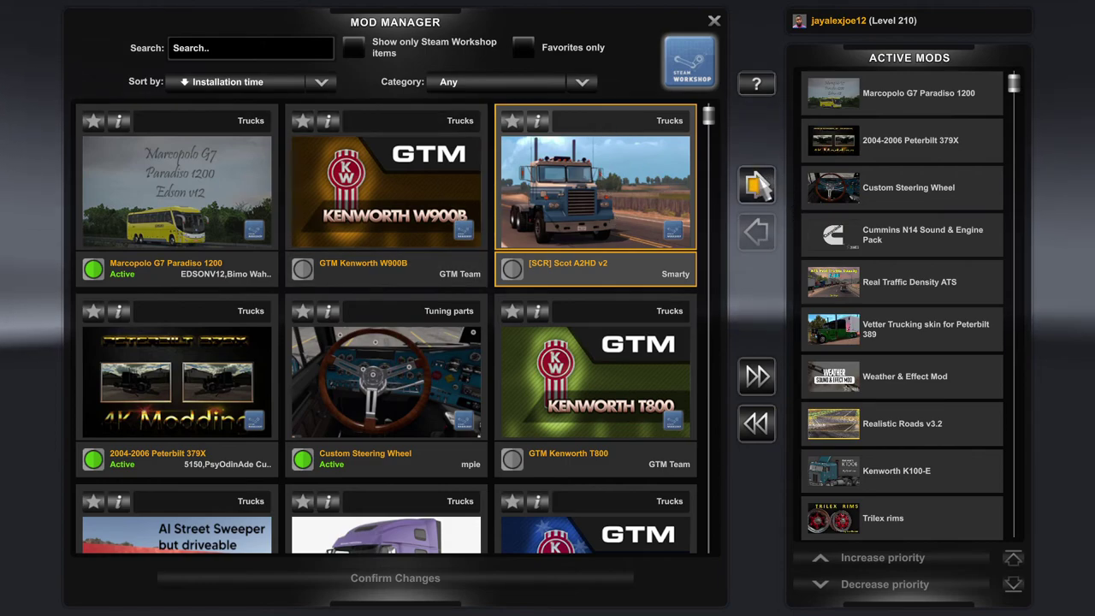
pyautogui.click(757, 183)
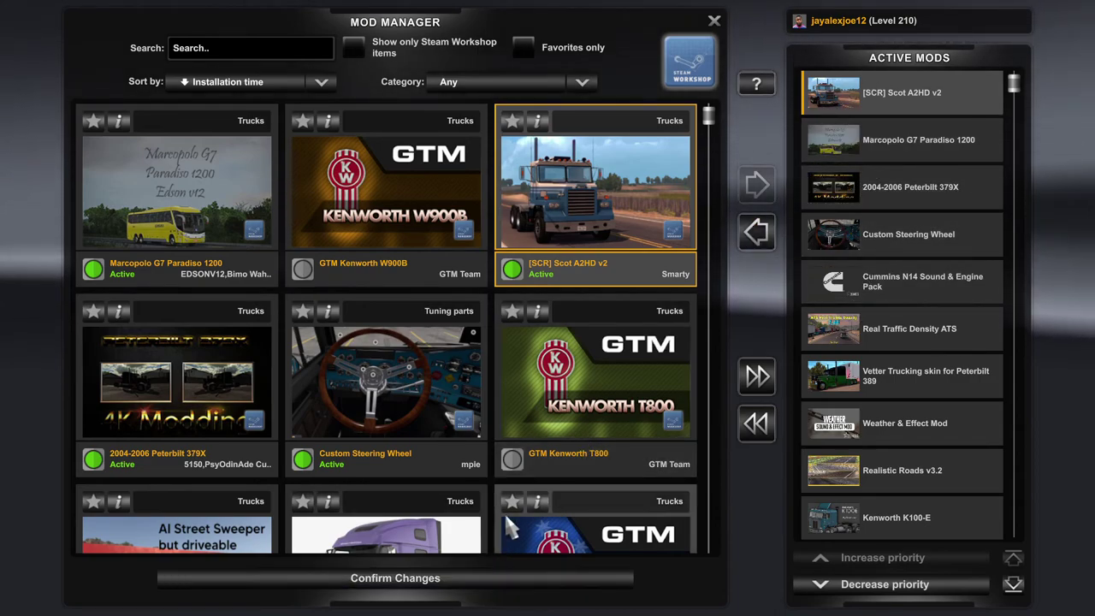
pyautogui.click(757, 235)
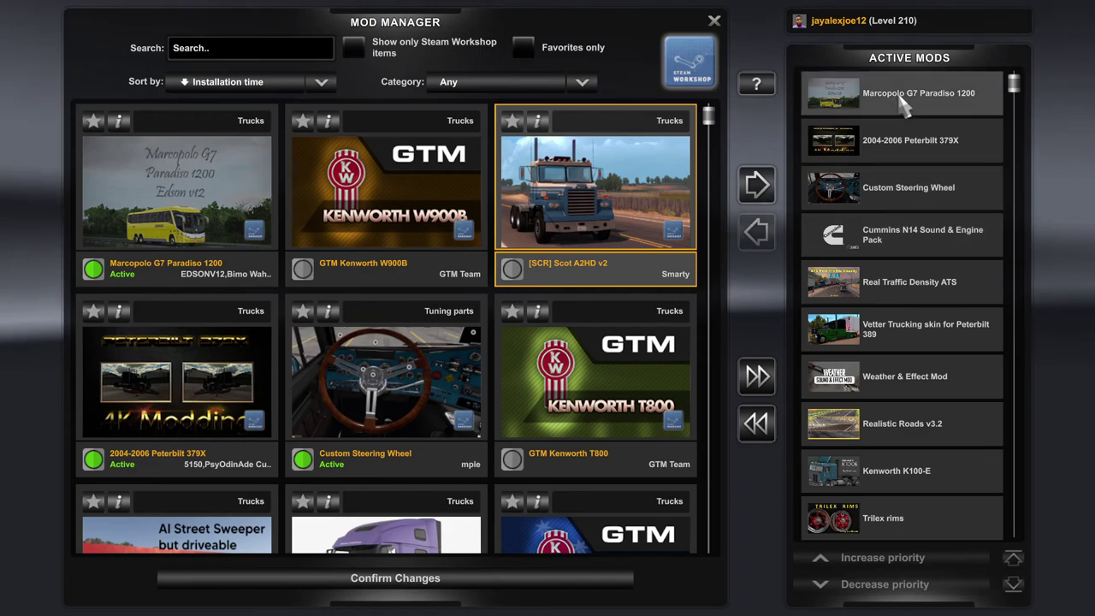
pyautogui.click(855, 256)
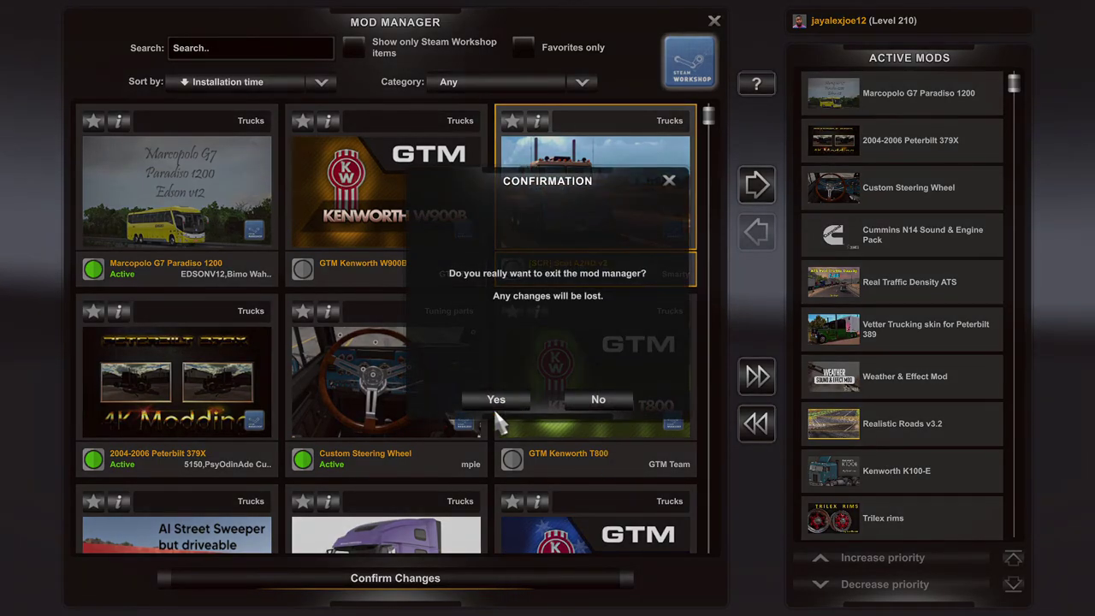
pyautogui.click(495, 402)
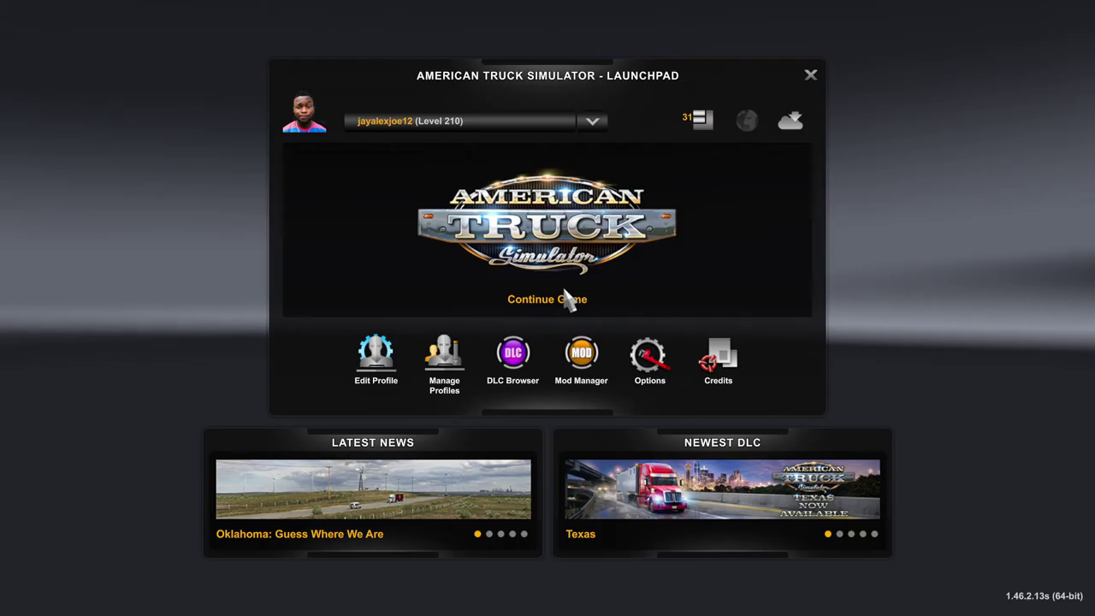
pyautogui.click(565, 294)
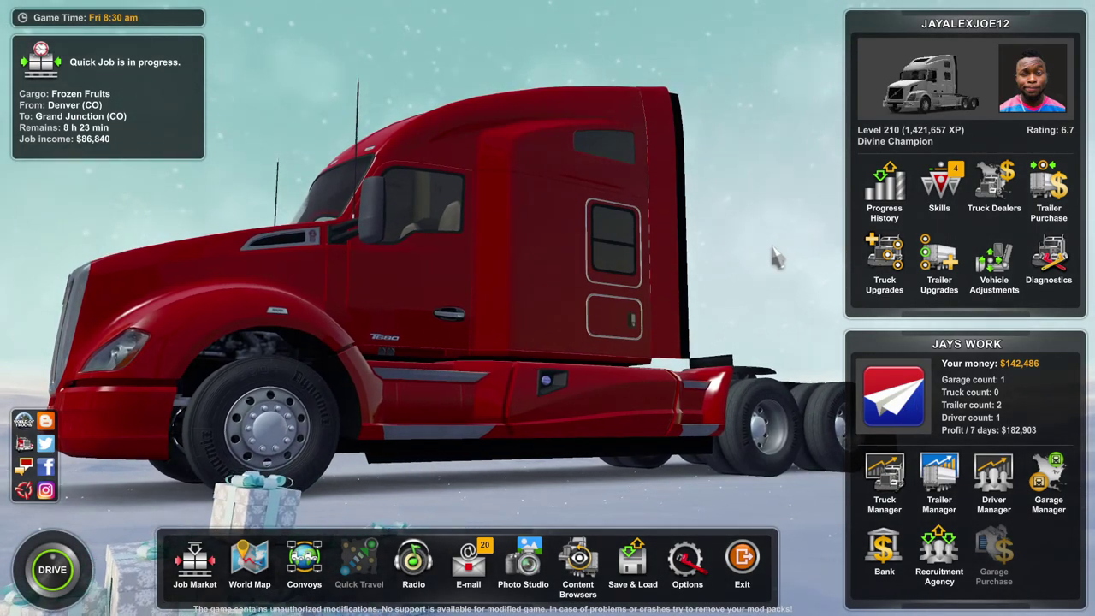
# Step: Open the mod dealer's online truck offers from the truck dealers map
pyautogui.click(1002, 190)
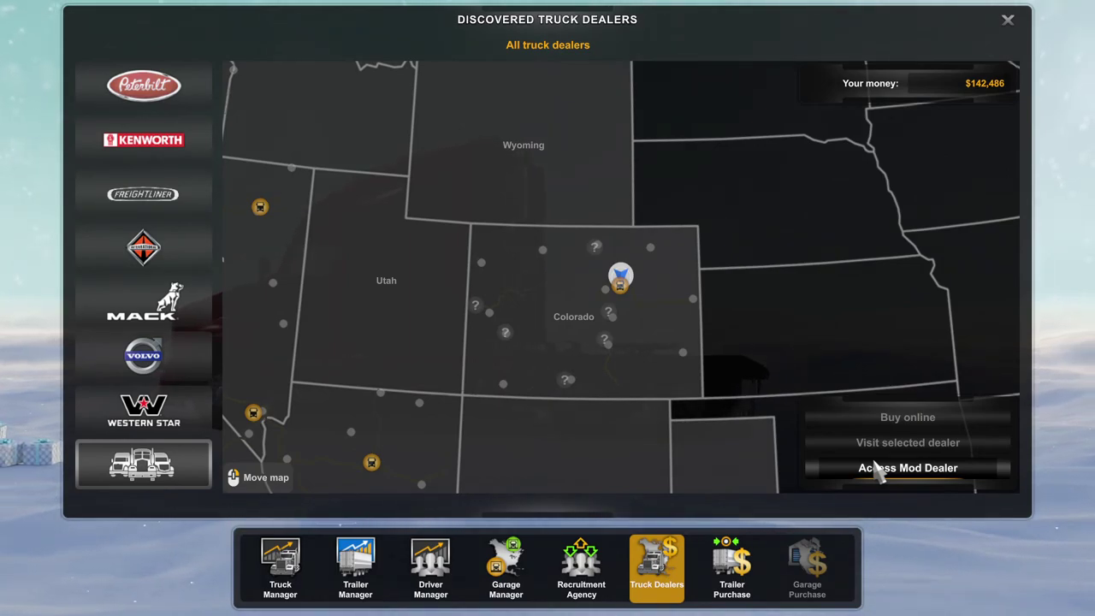
pyautogui.click(874, 465)
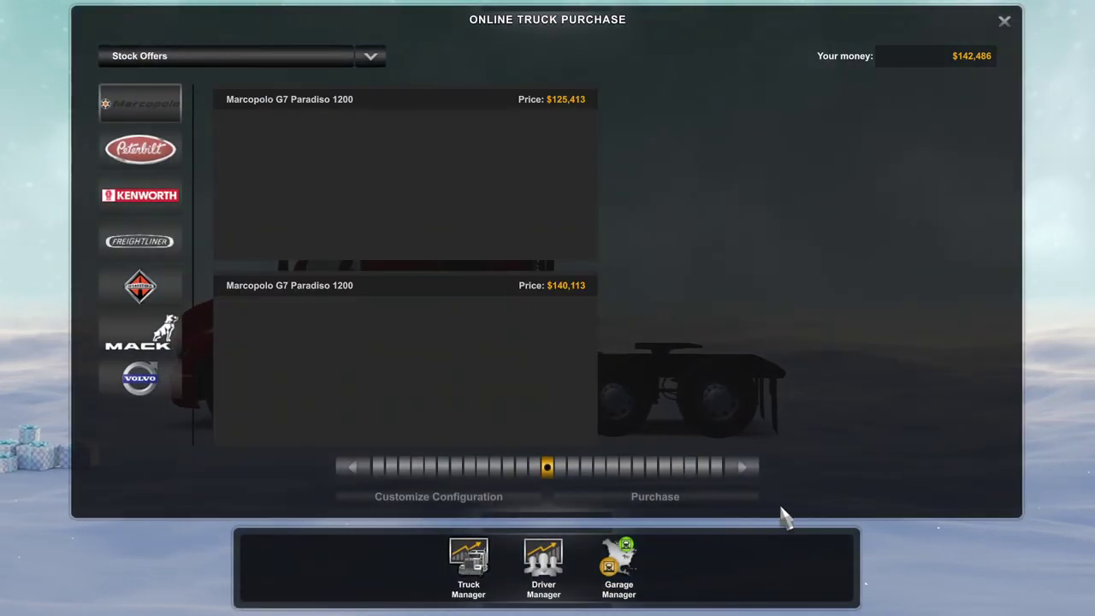
pyautogui.press('Escape')
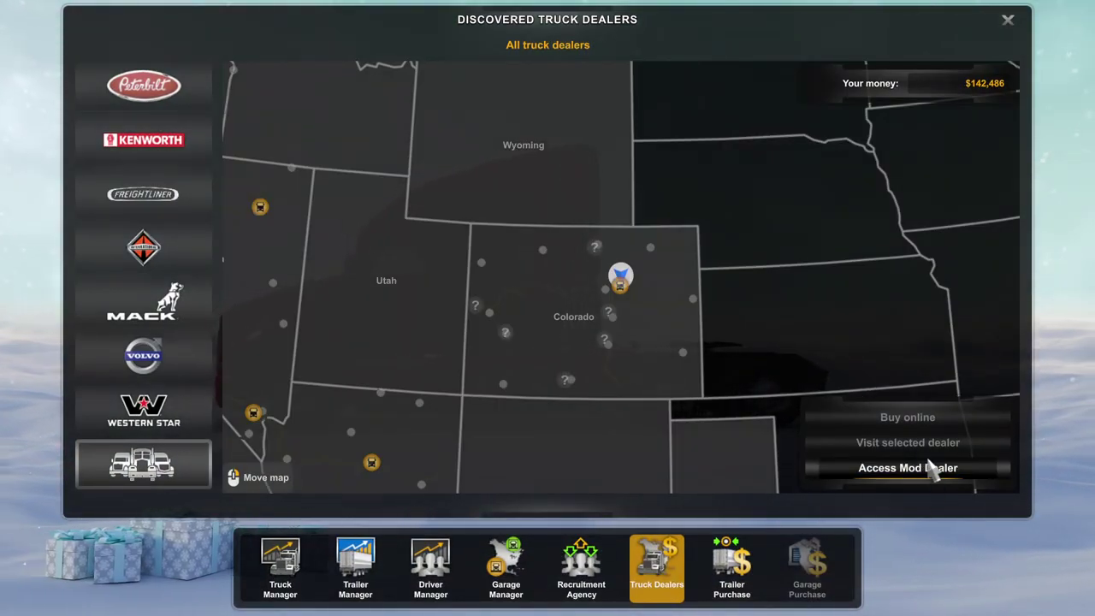
pyautogui.click(930, 462)
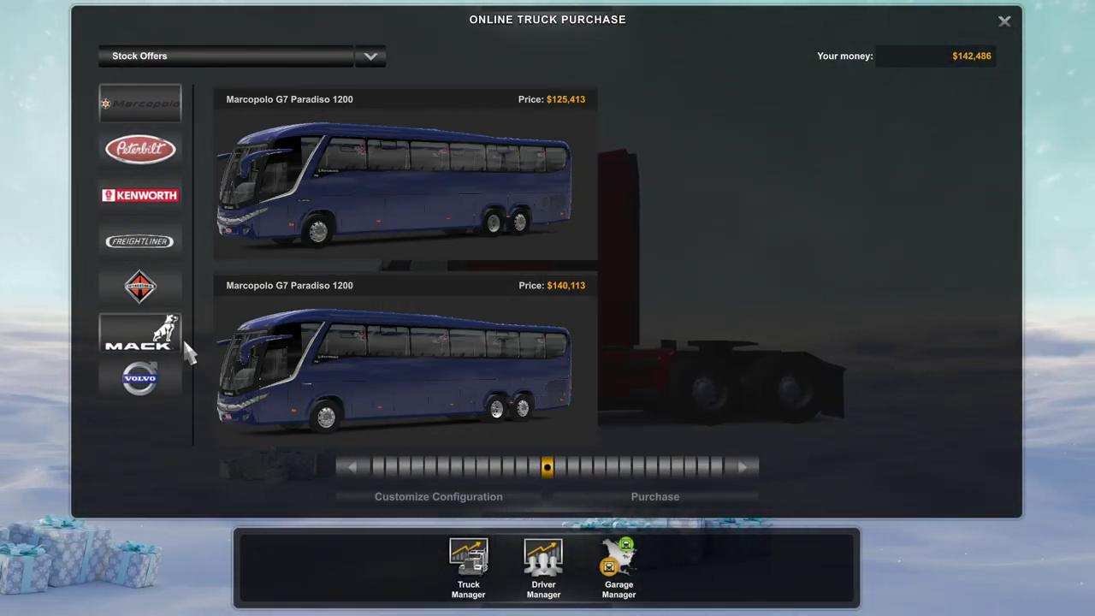
# Step: Browse the Volvo, Marcopolo, Peterbilt, Kenworth, Freightliner and International offers
pyautogui.click(140, 378)
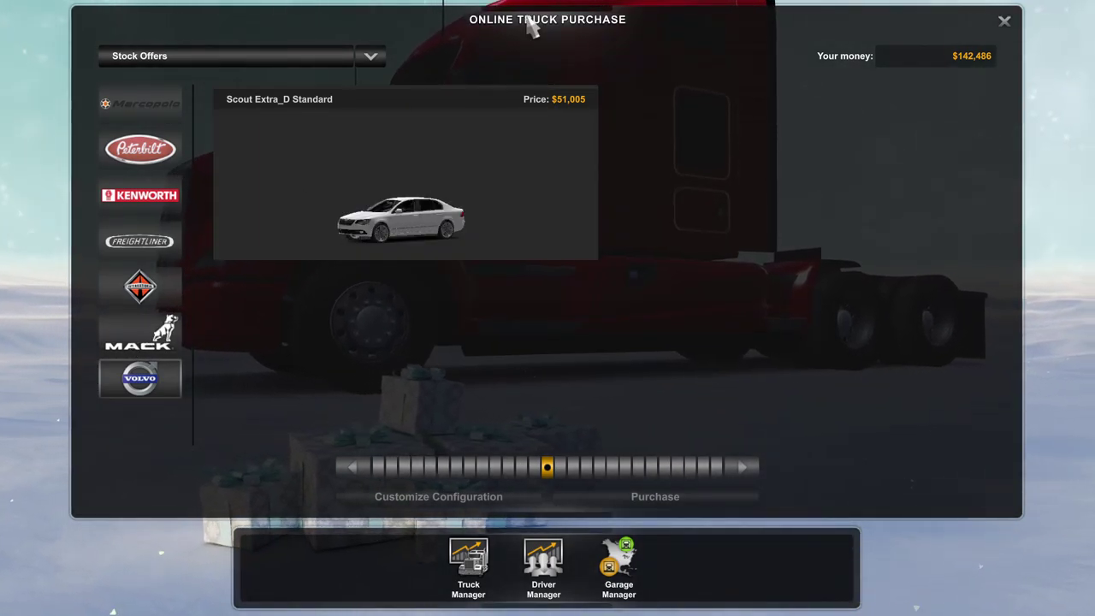
pyautogui.click(143, 109)
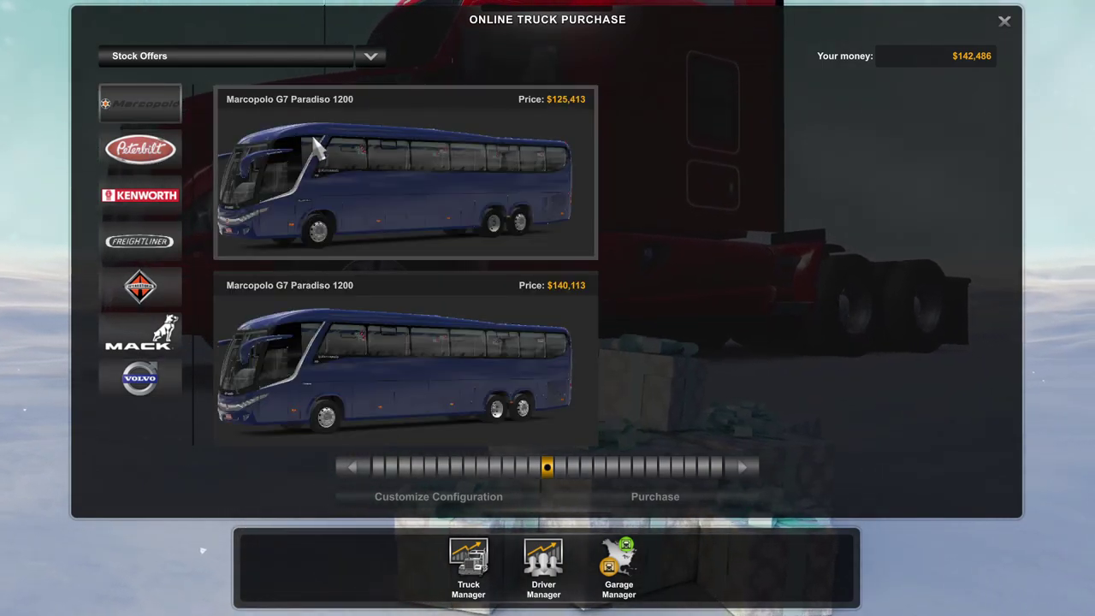
pyautogui.moveTo(427, 214)
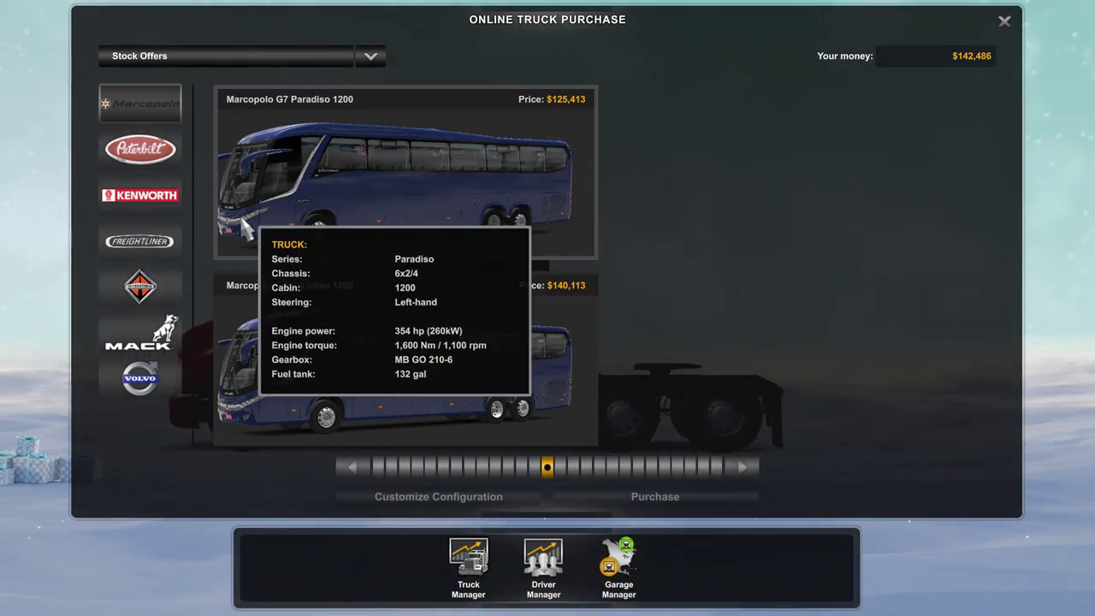
pyautogui.click(139, 150)
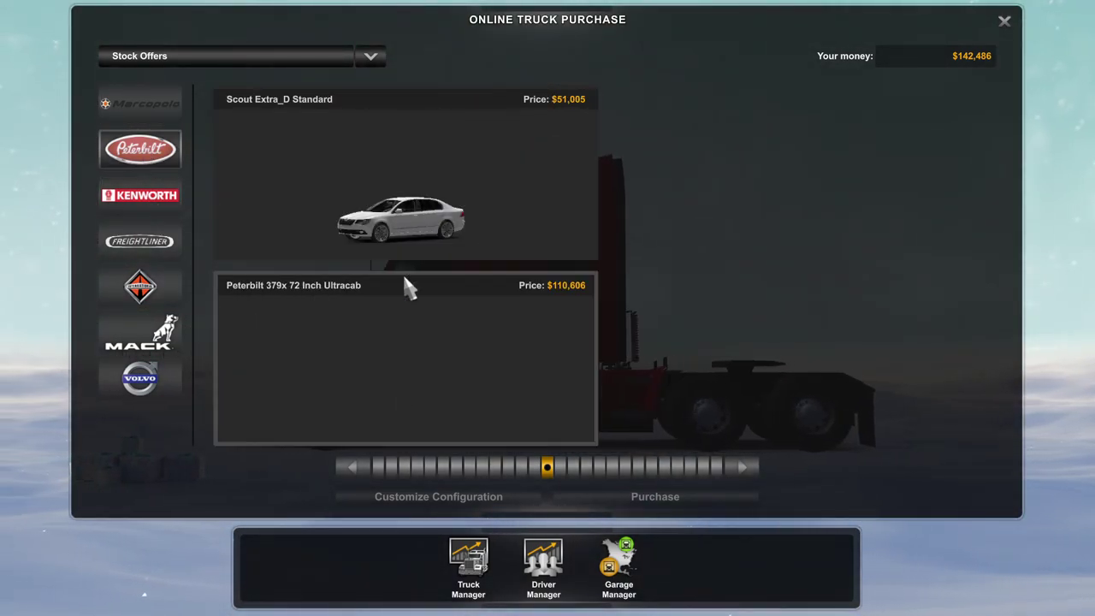
pyautogui.moveTo(416, 389)
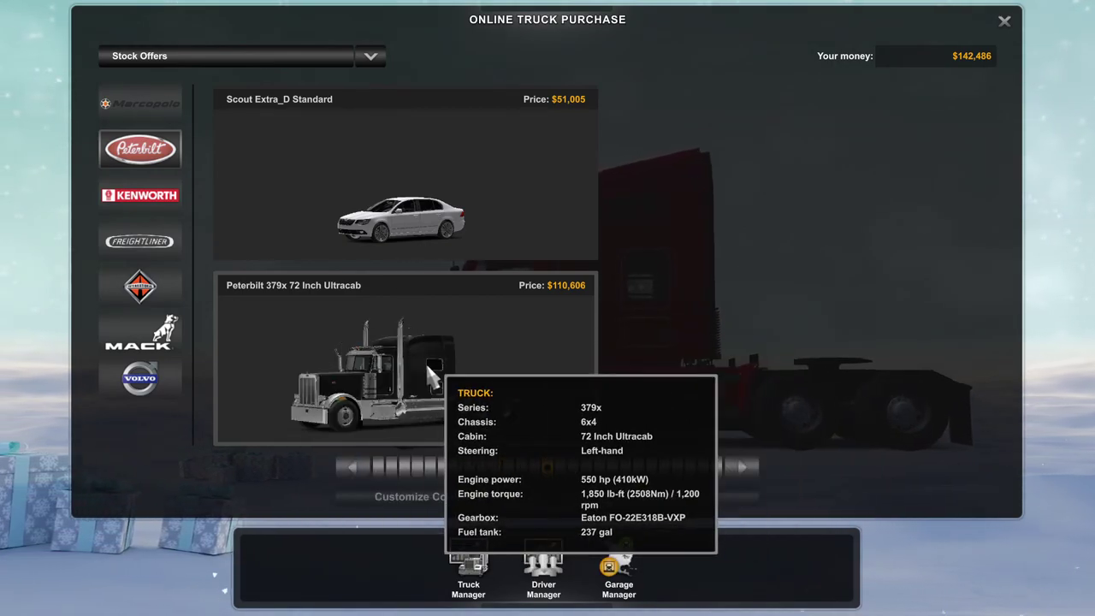
pyautogui.click(110, 206)
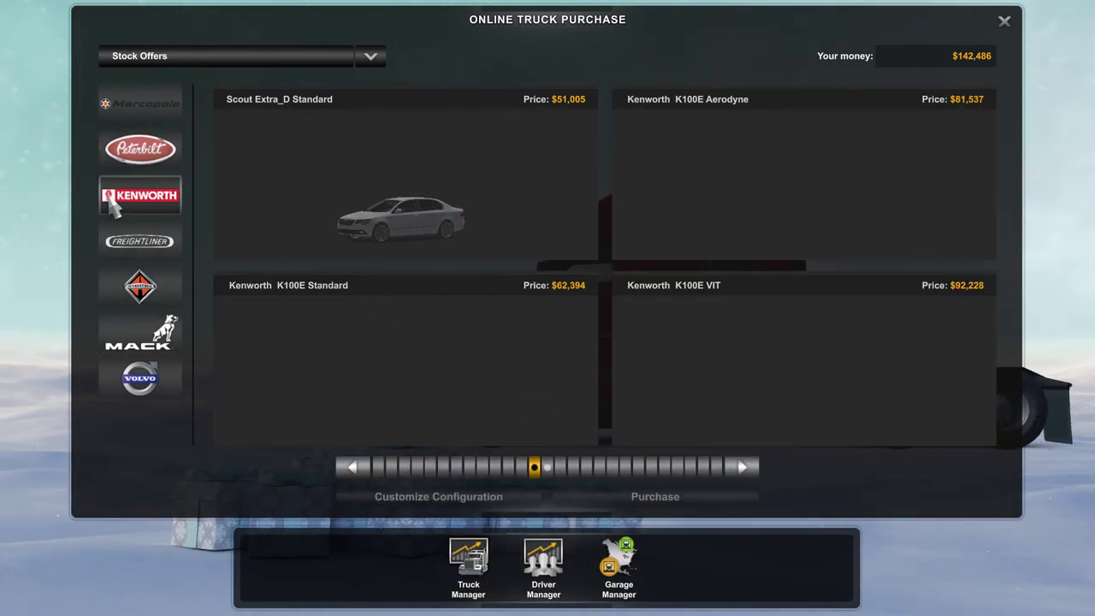
pyautogui.click(134, 242)
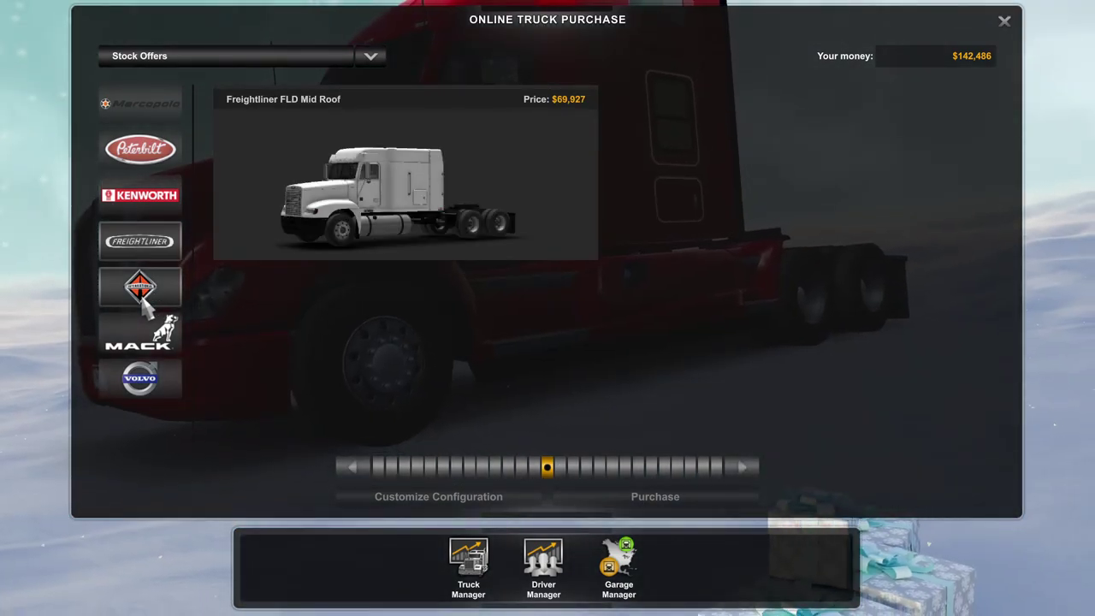
pyautogui.click(142, 295)
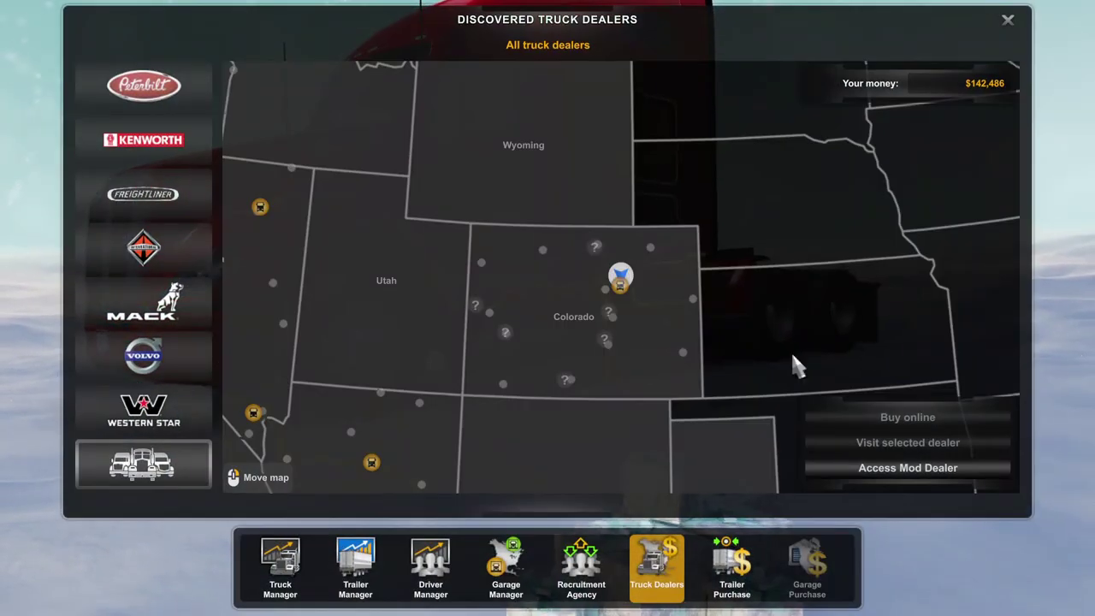
# Step: Abandon the Frozen Fruits job and accept the $12,000 penalty
pyautogui.press('Escape')
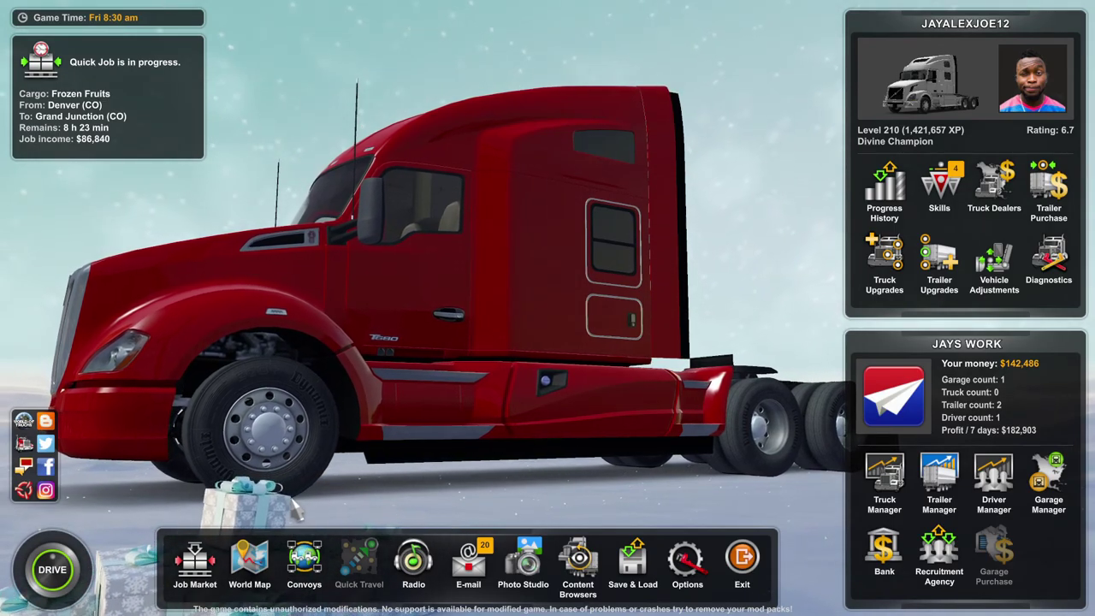
pyautogui.press('F1')
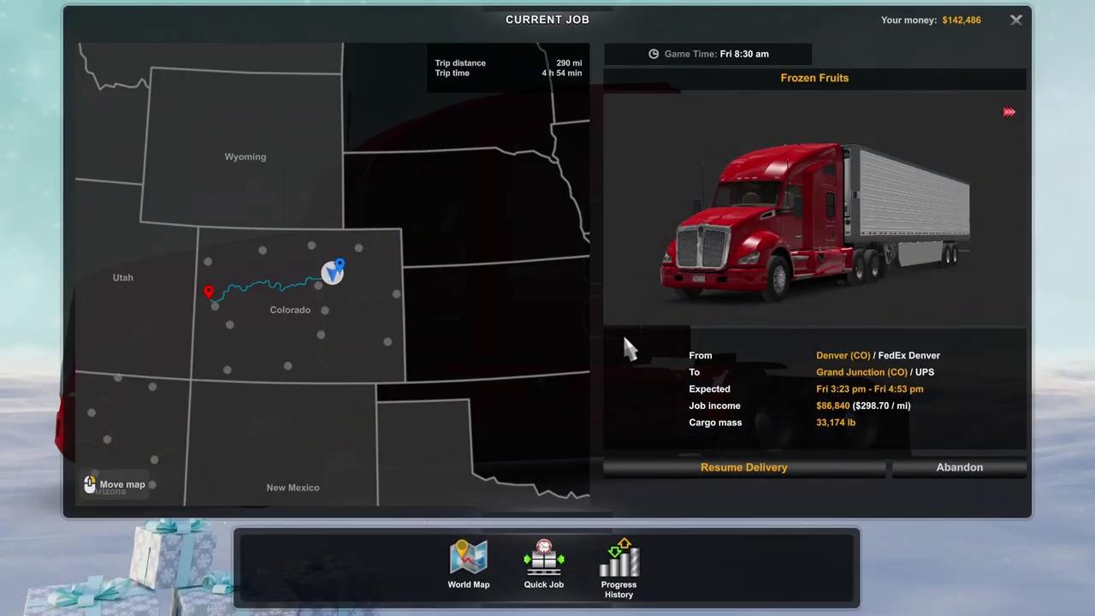
pyautogui.click(936, 471)
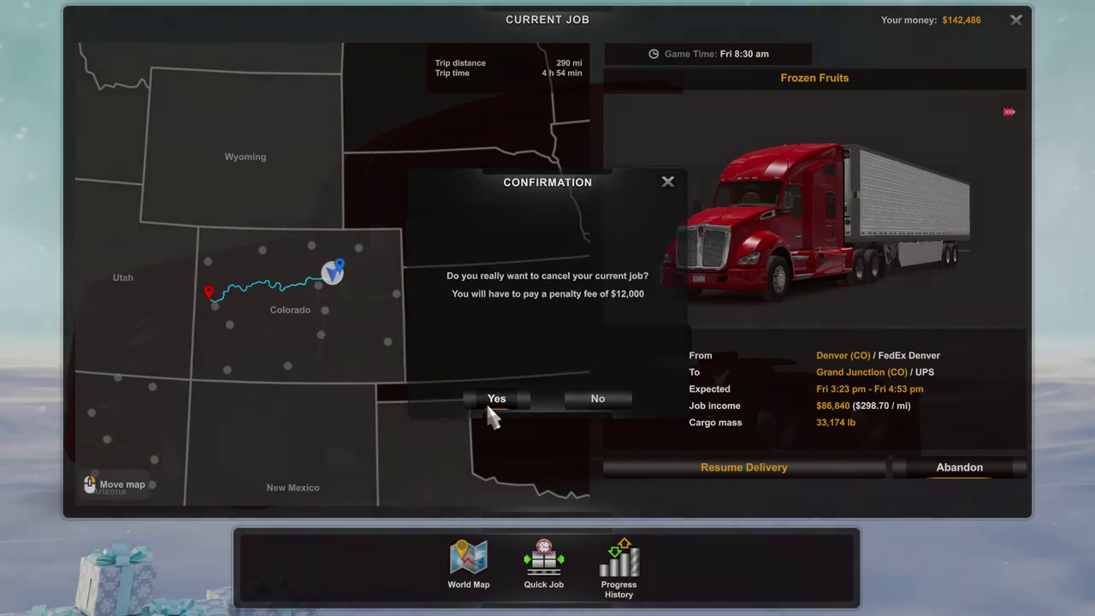
pyautogui.click(487, 399)
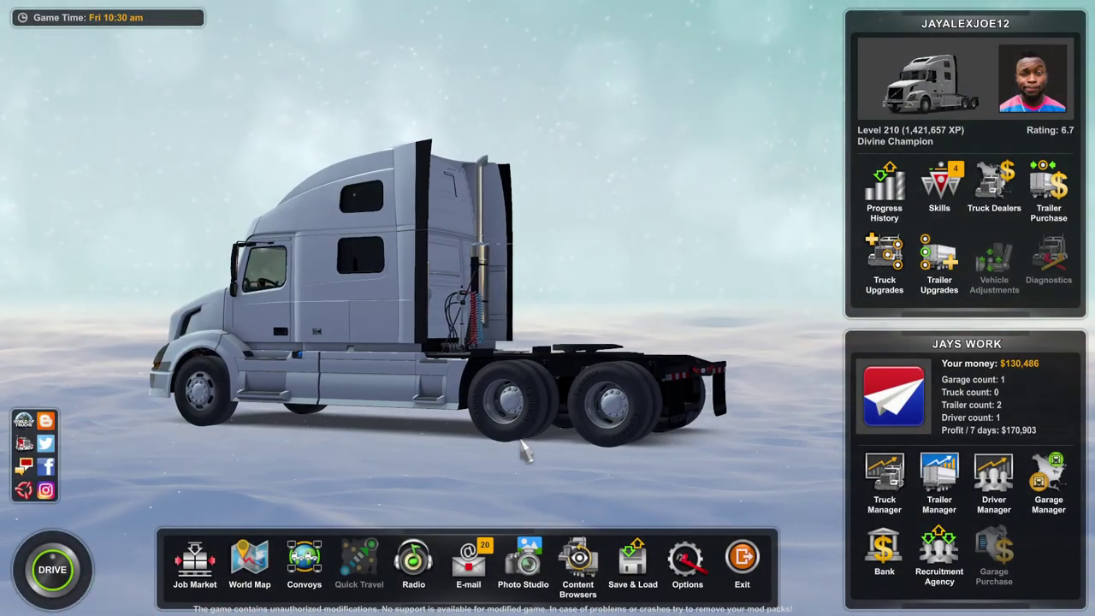
# Step: Exit to the Launchpad, confirming you want to leave the current profile
pyautogui.press('Escape')
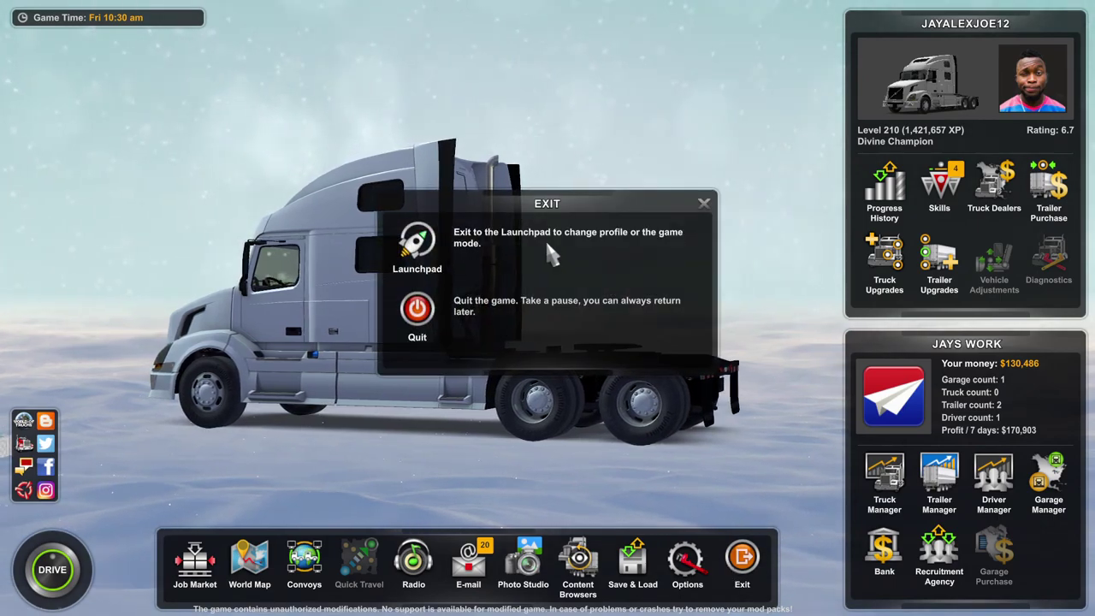
pyautogui.click(548, 244)
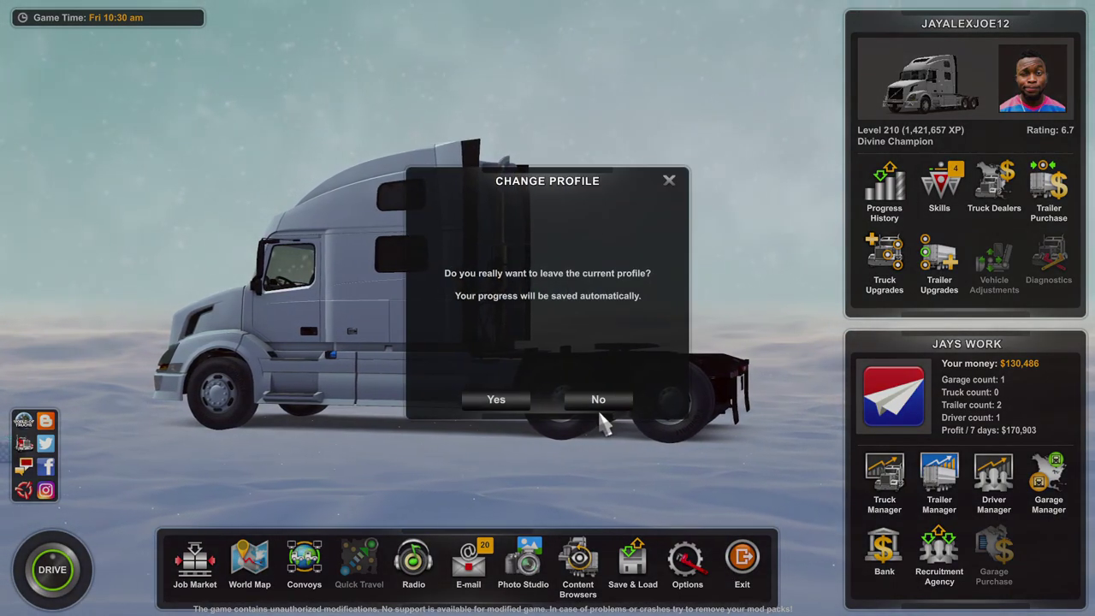
pyautogui.click(599, 405)
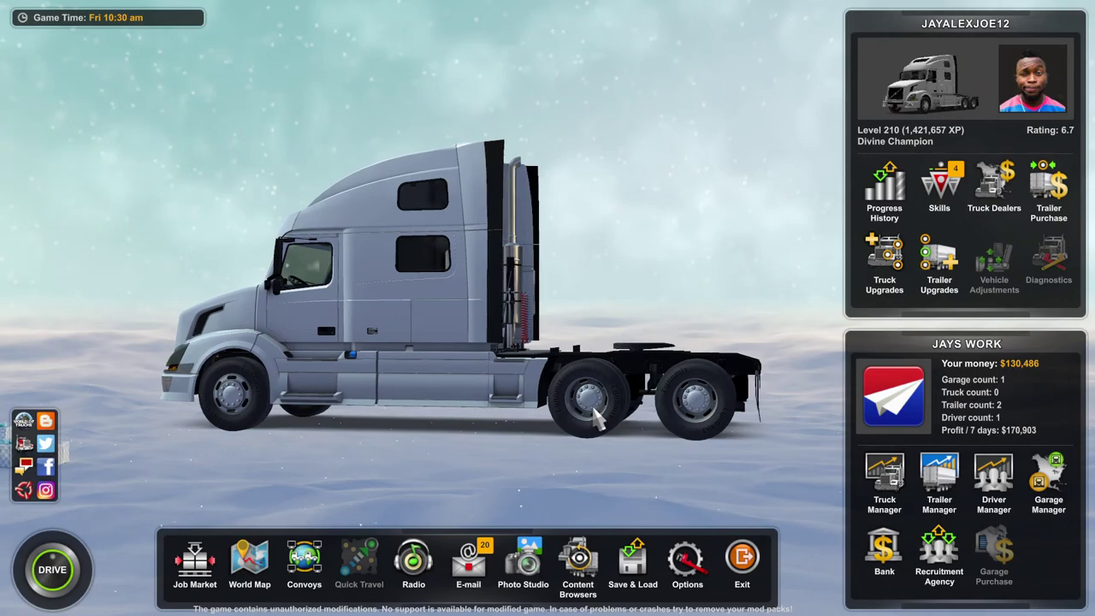
pyautogui.click(744, 573)
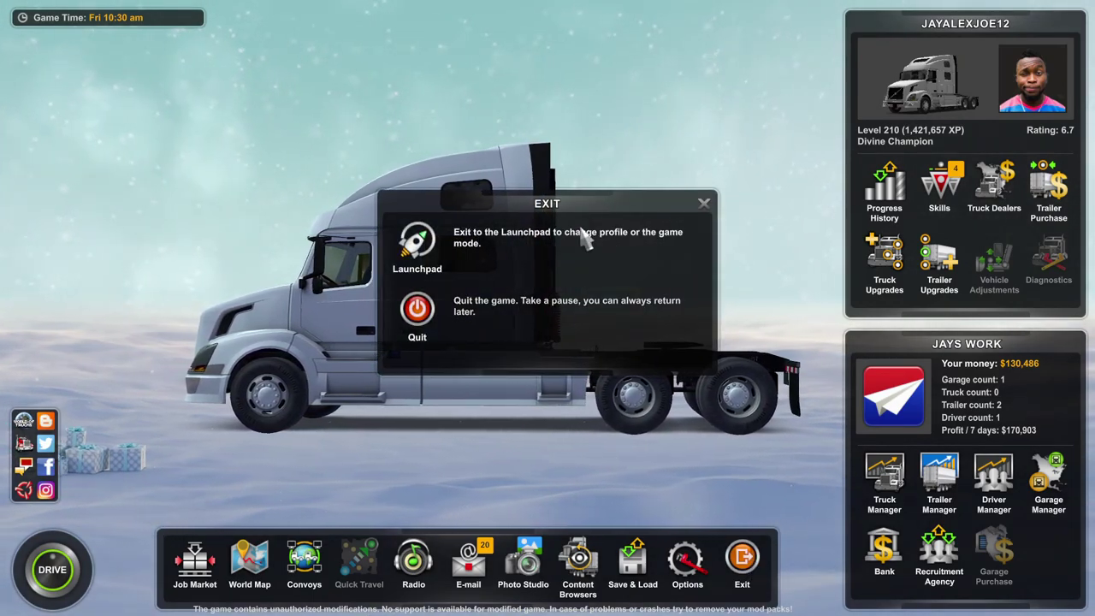
pyautogui.click(505, 244)
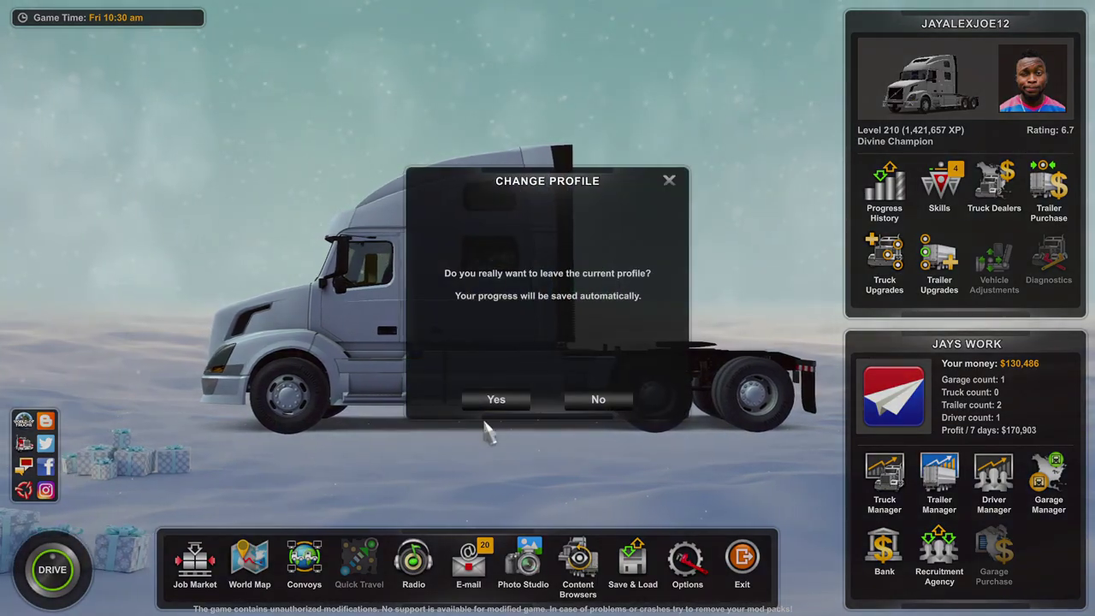
pyautogui.click(491, 402)
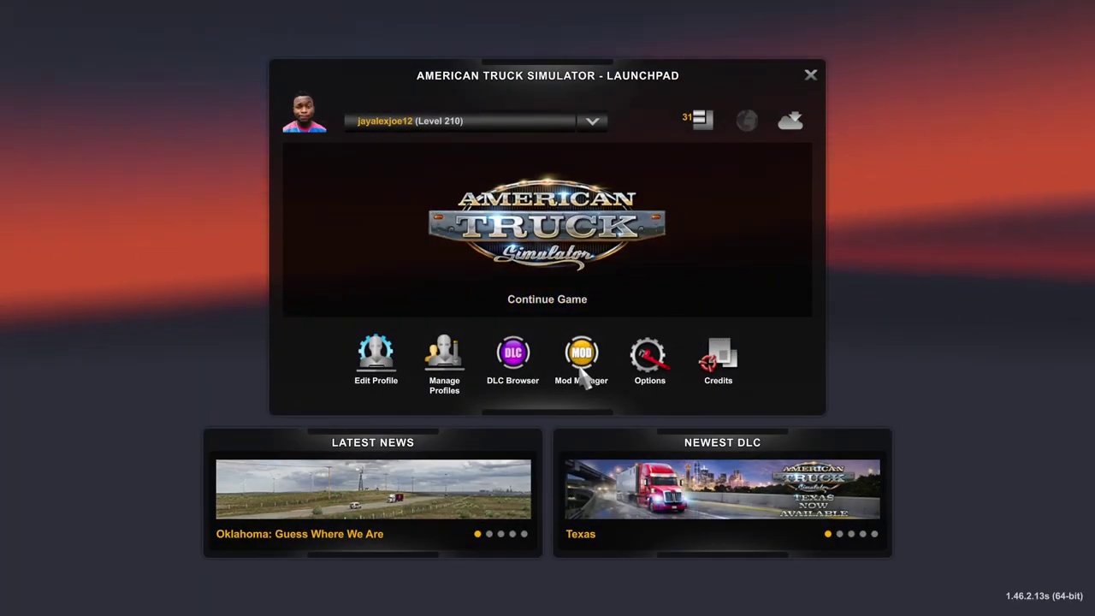
# Step: Search the game's Steam Workshop for engine mods
pyautogui.click(579, 366)
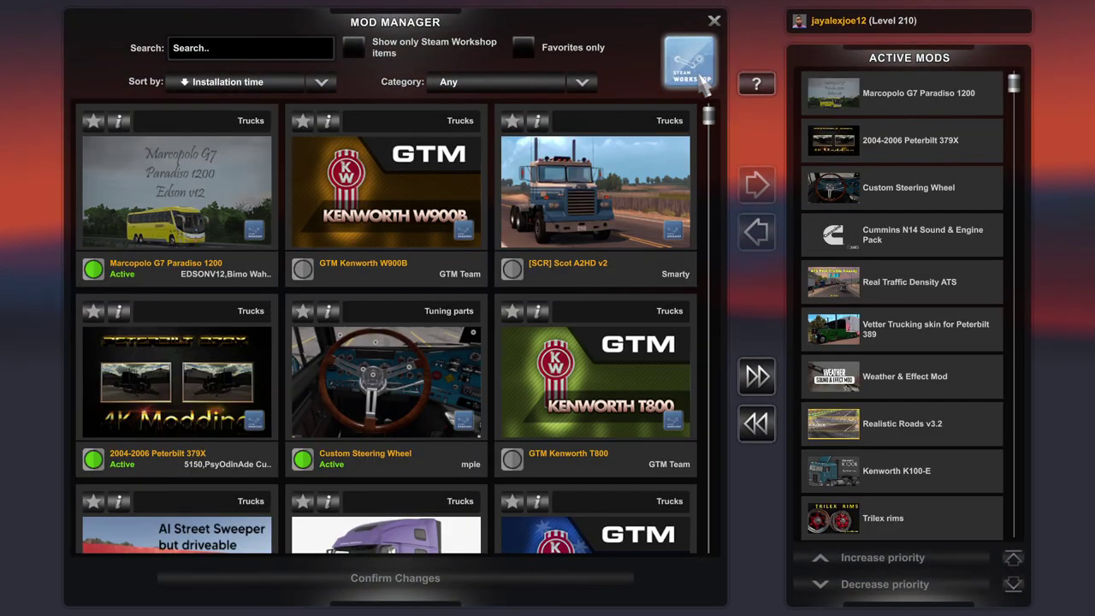
pyautogui.click(691, 62)
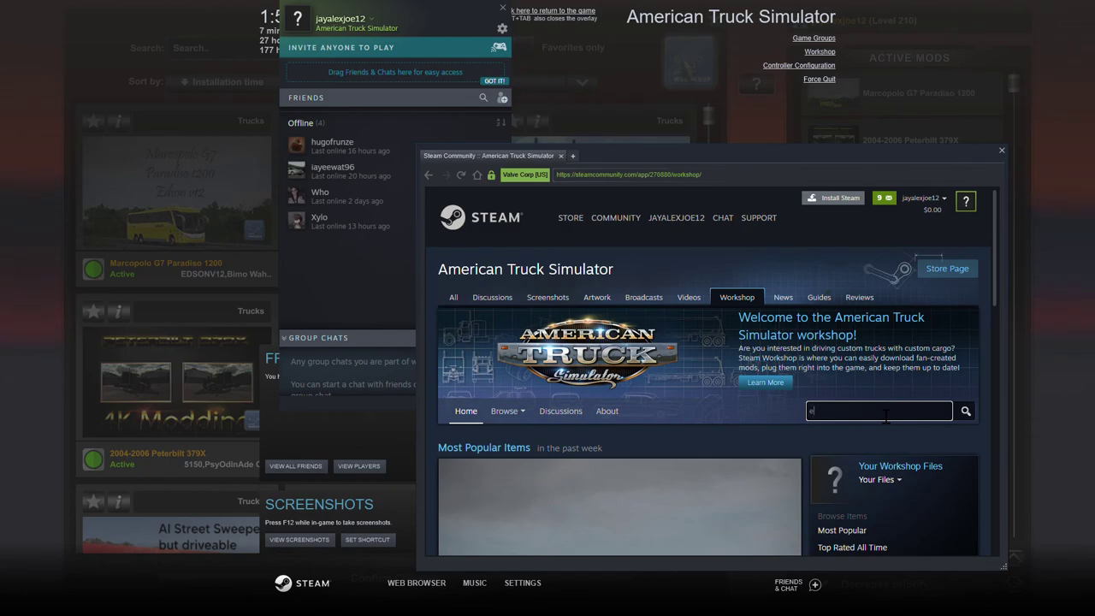
pyautogui.write('ngine')
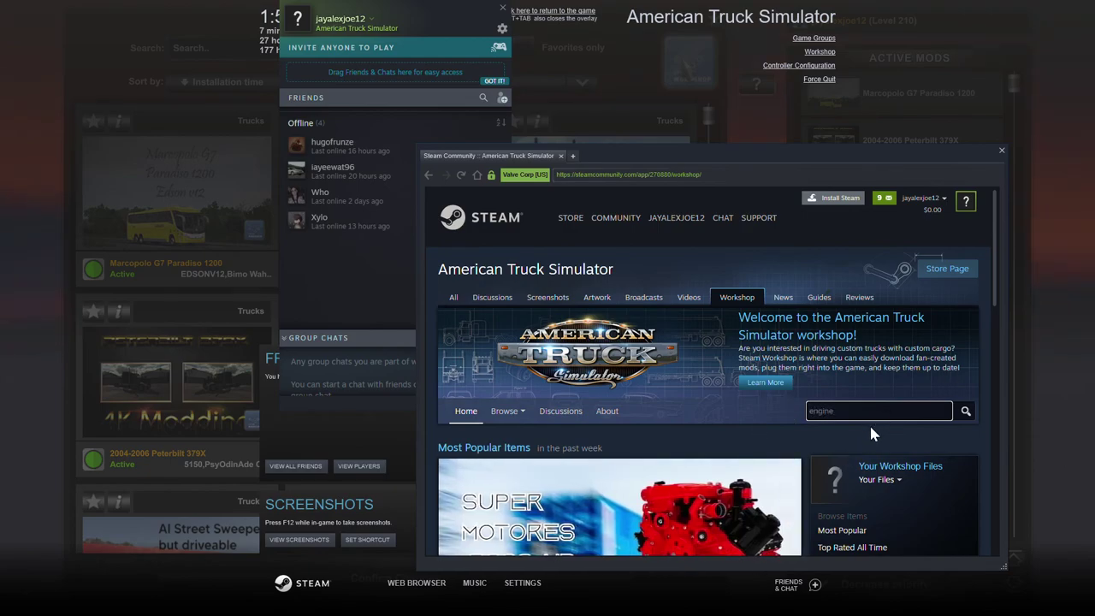
pyautogui.press('Return')
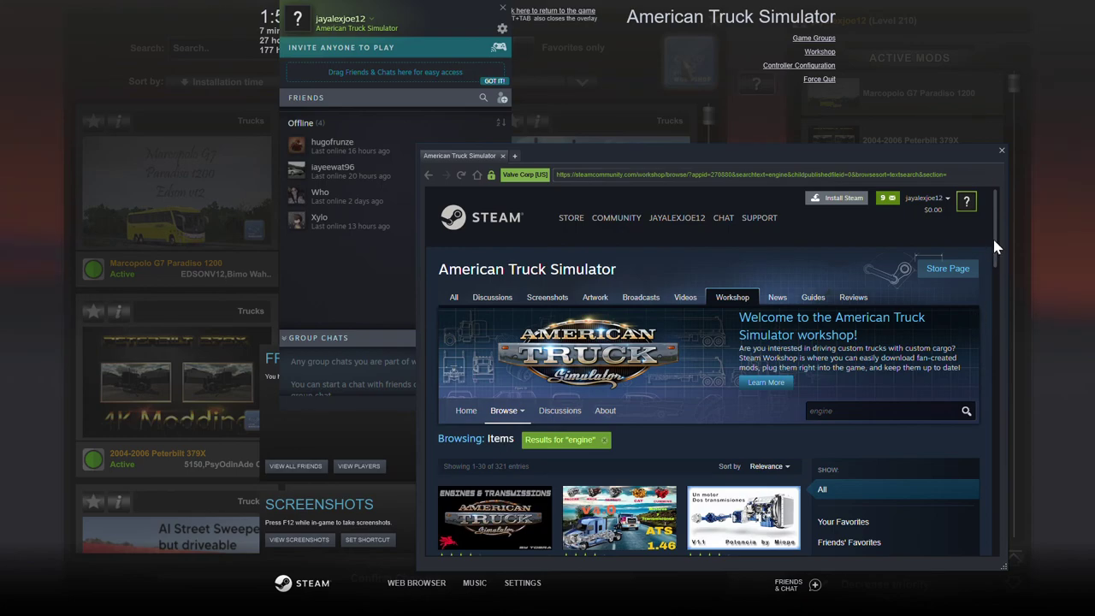
# Step: View the Momo's Engines 1.7 workshop page, then close the Steam overlay
pyautogui.moveTo(992, 236); pyautogui.dragTo(996, 311)
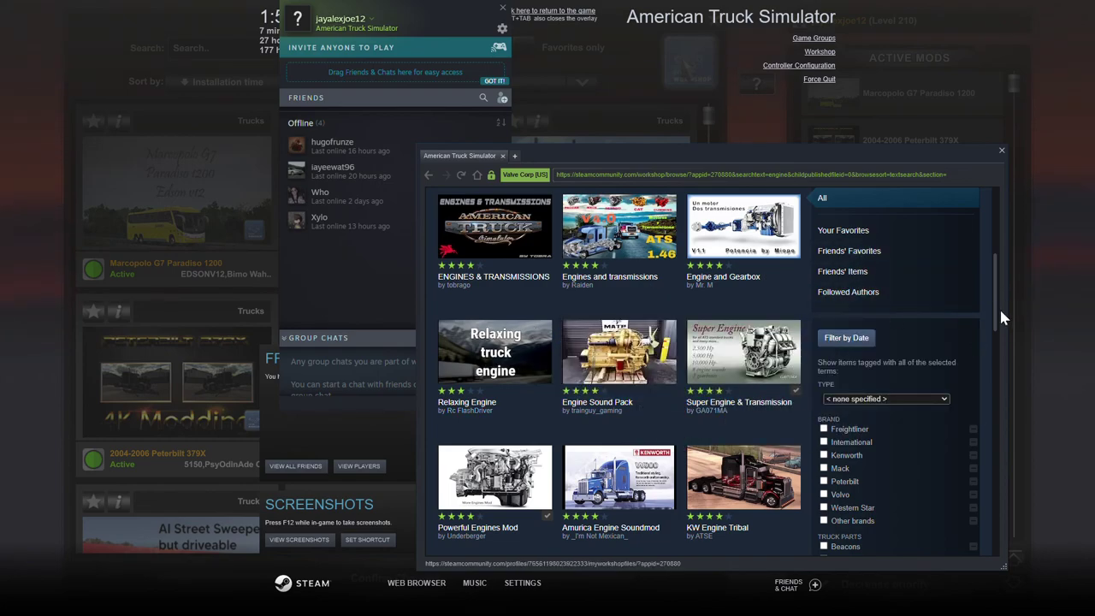
pyautogui.scroll(-4, 988, 323)
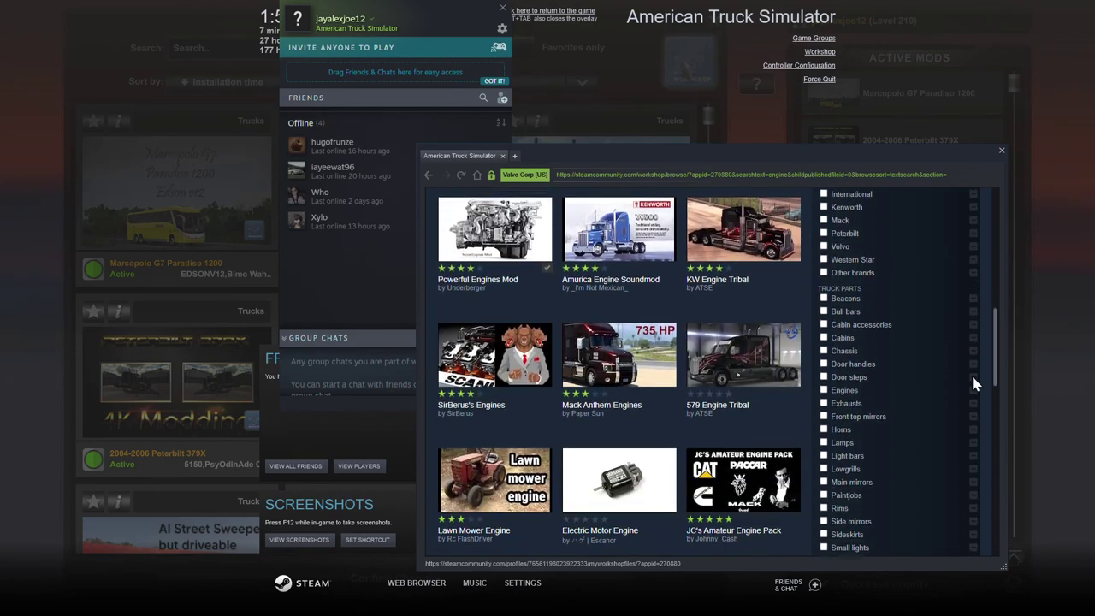
pyautogui.scroll(-5, 978, 387)
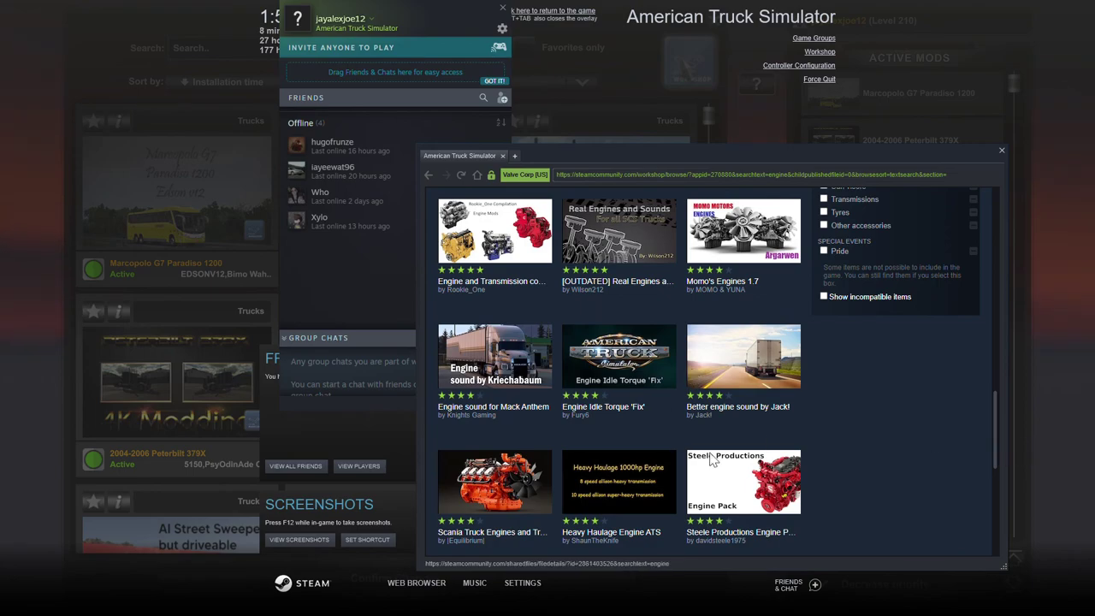
pyautogui.moveTo(774, 342)
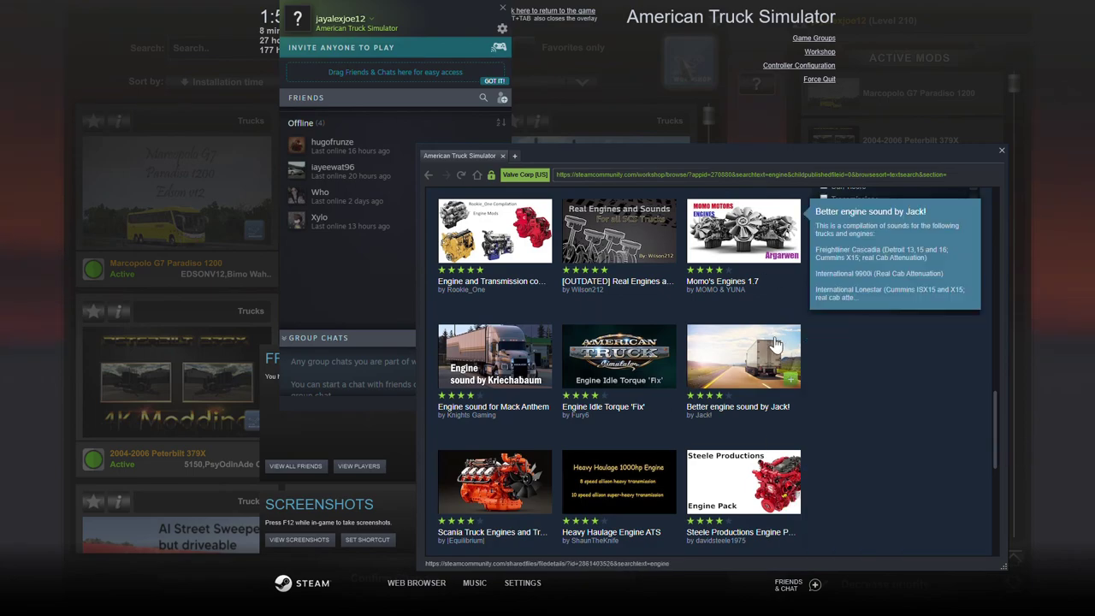
pyautogui.click(736, 267)
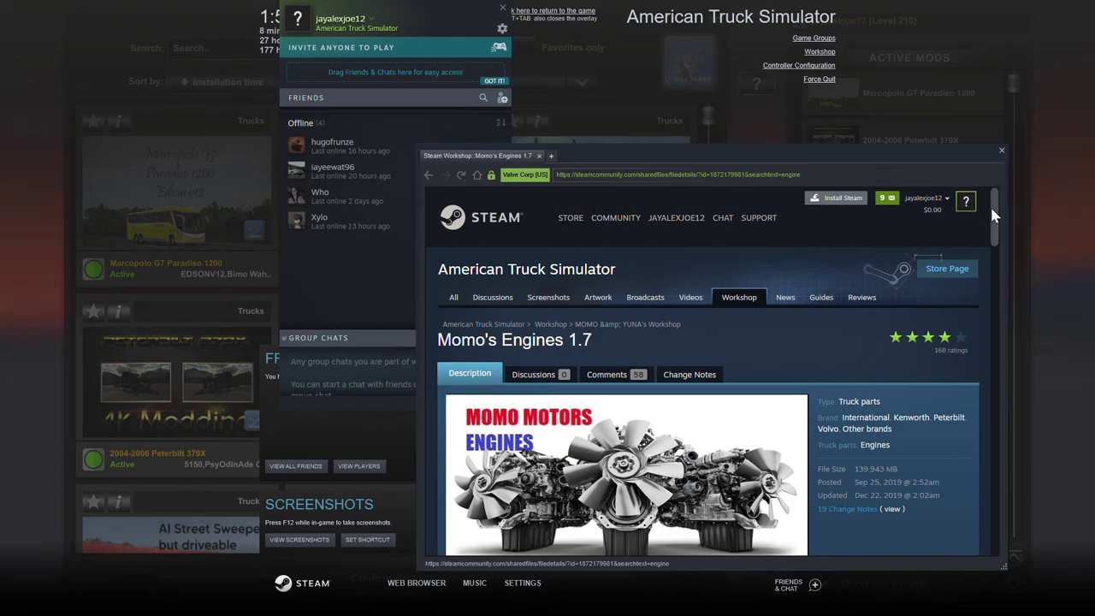
pyautogui.scroll(-2, 881, 248)
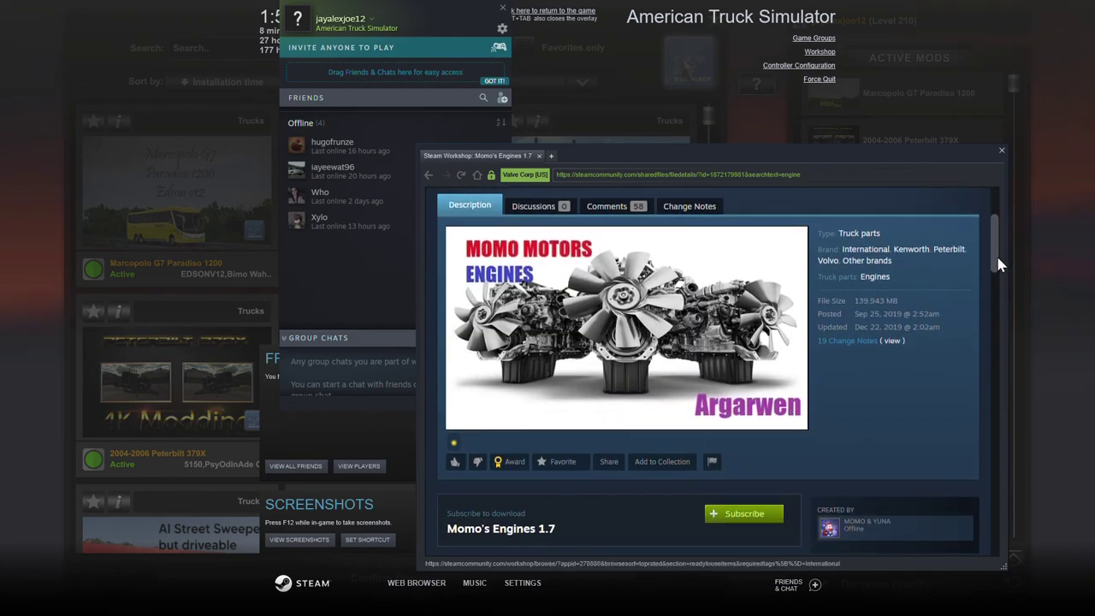
pyautogui.scroll(-5, 972, 294)
pyautogui.scroll(2, 924, 295)
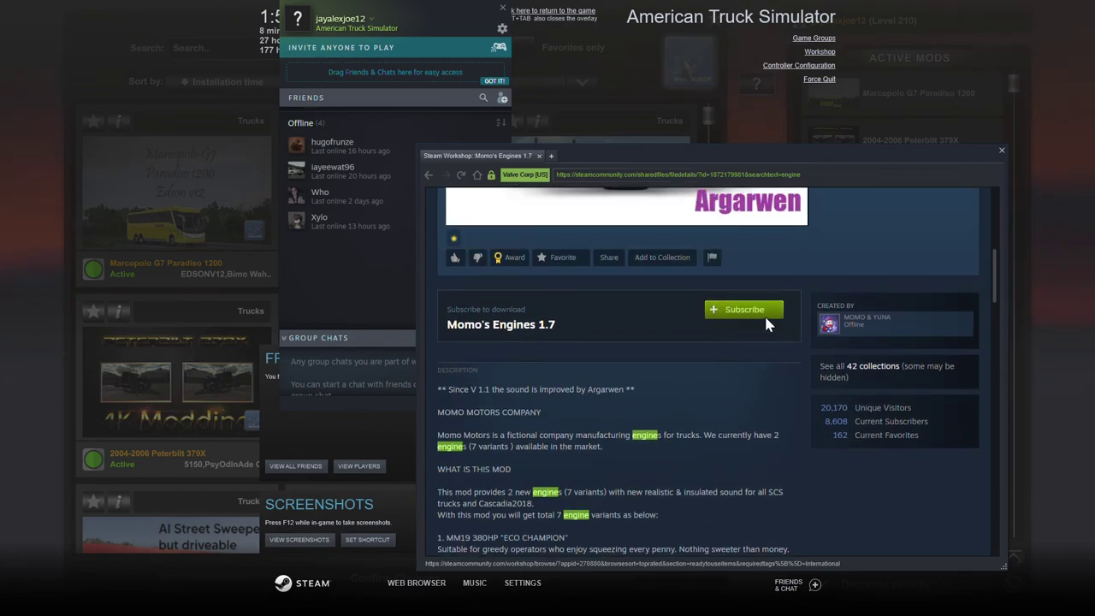
pyautogui.hotkey('shift', 'Tab')
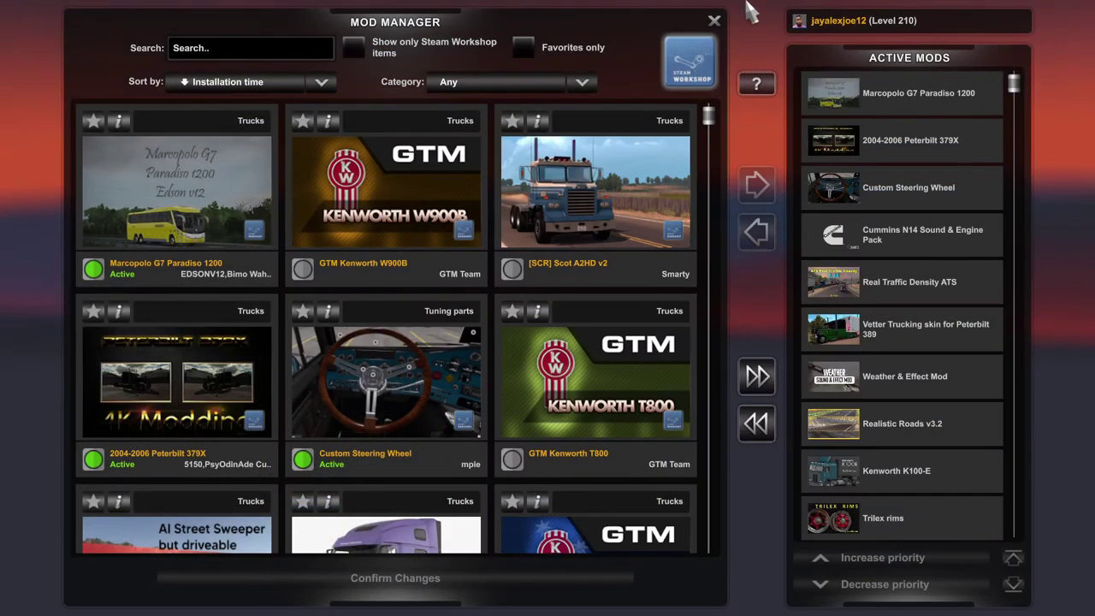
# Step: Activate International HX520 2022 and confirm the mod changes
pyautogui.moveTo(711, 120); pyautogui.dragTo(707, 151)
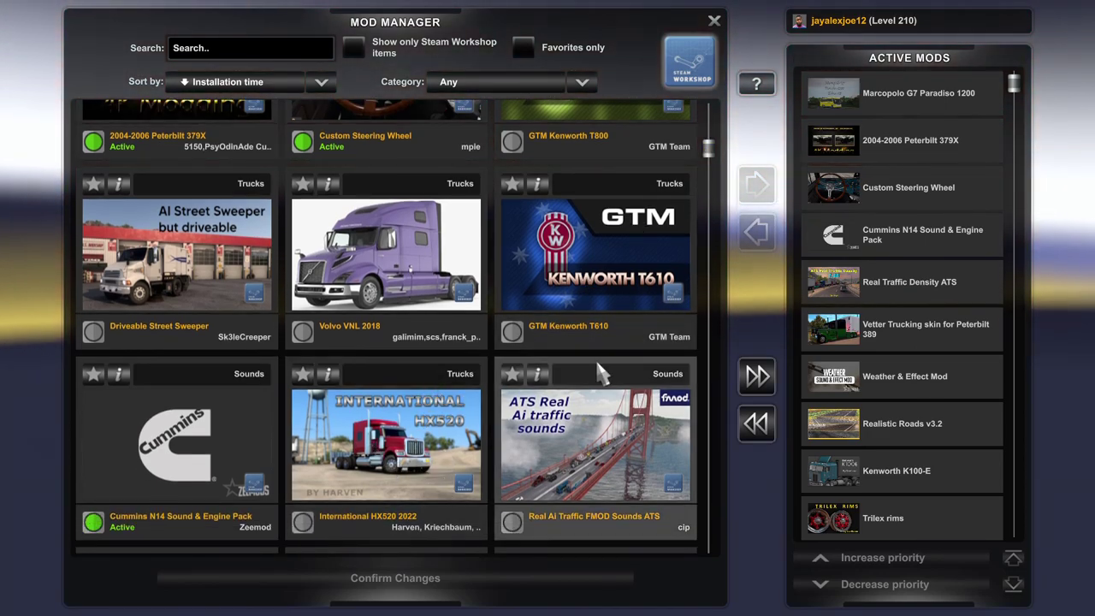
pyautogui.moveTo(708, 151); pyautogui.dragTo(706, 174)
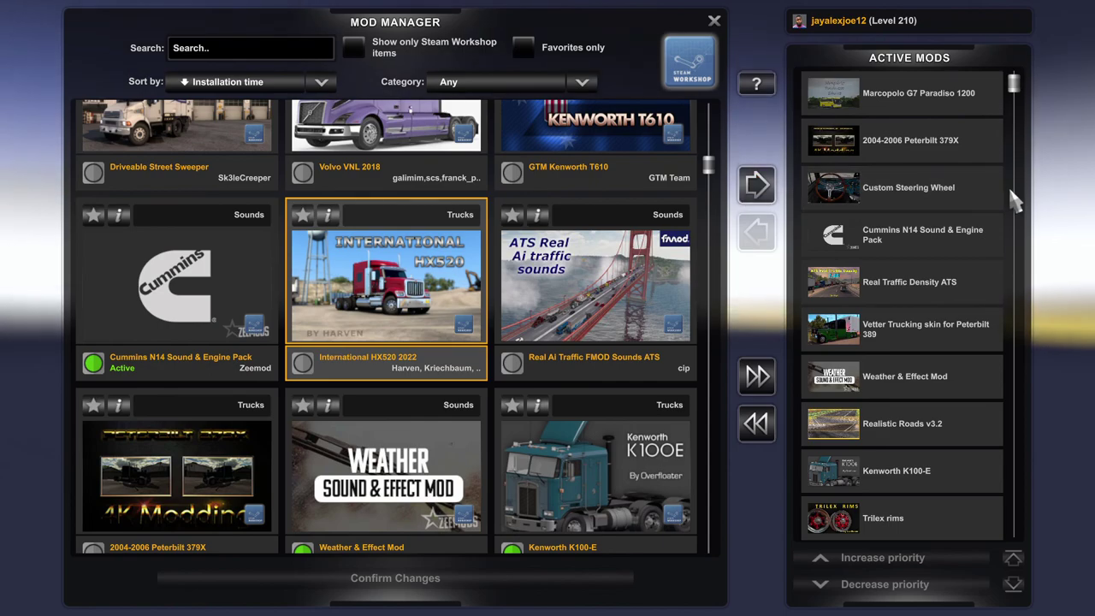
pyautogui.click(755, 186)
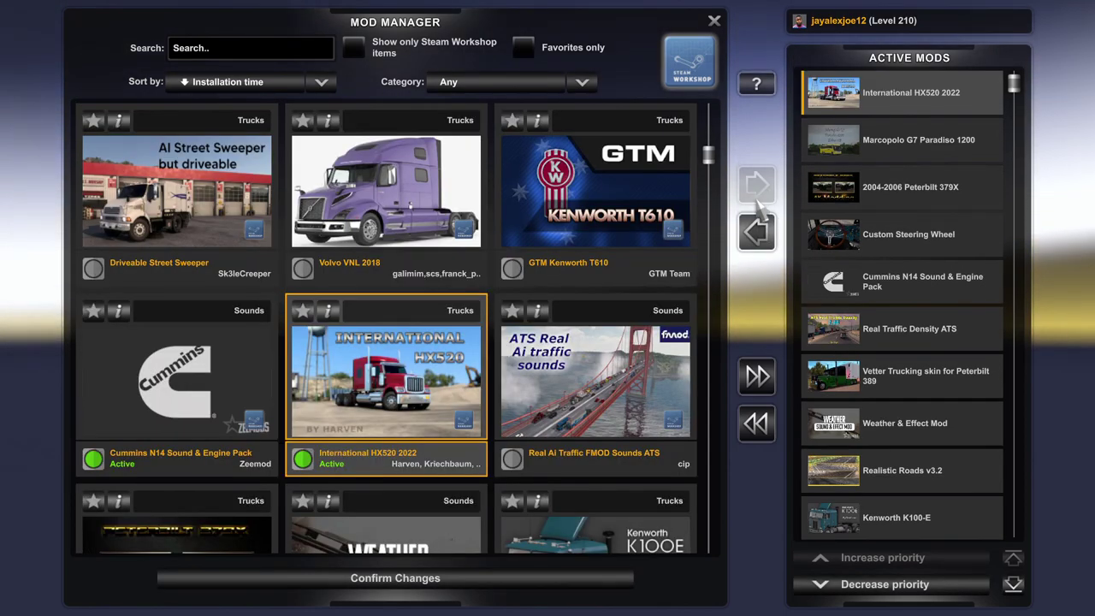
pyautogui.click(554, 585)
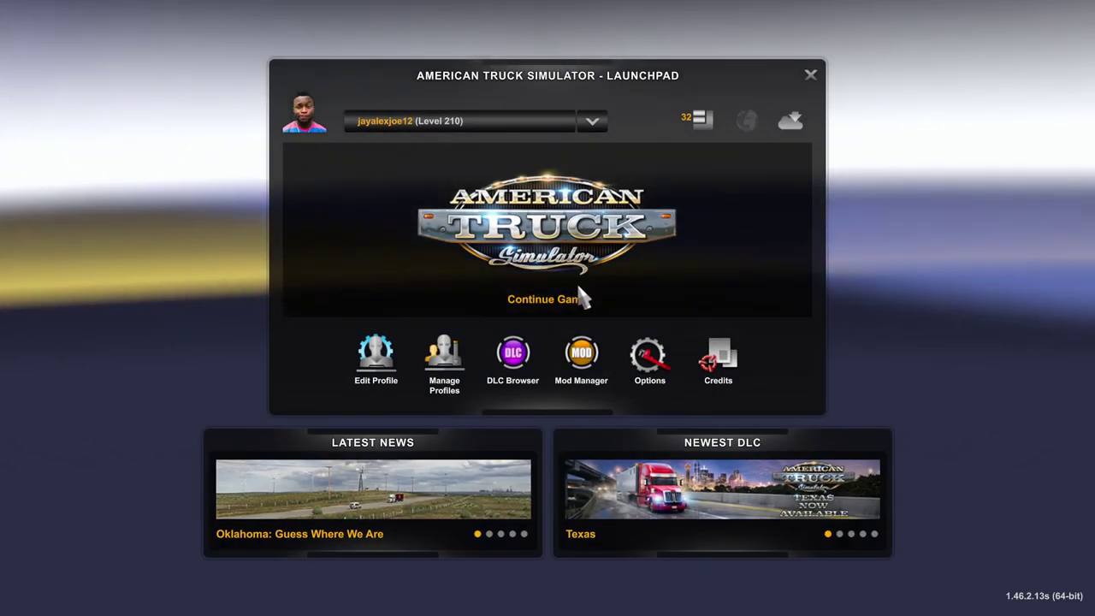
# Step: Continue the saved game and open the mod dealer's online offers
pyautogui.click(579, 291)
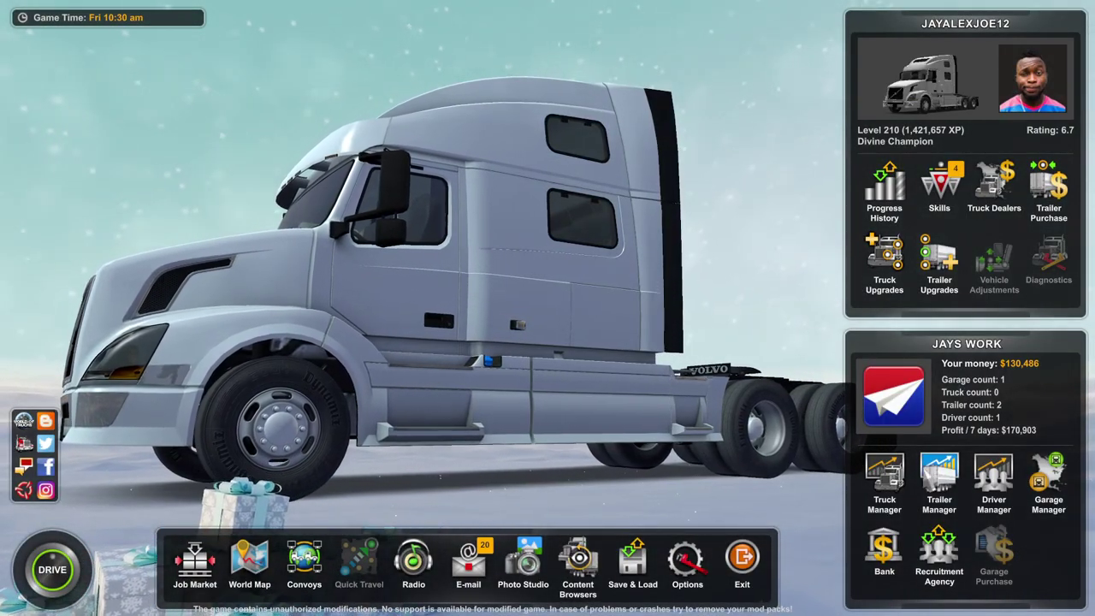
pyautogui.click(994, 186)
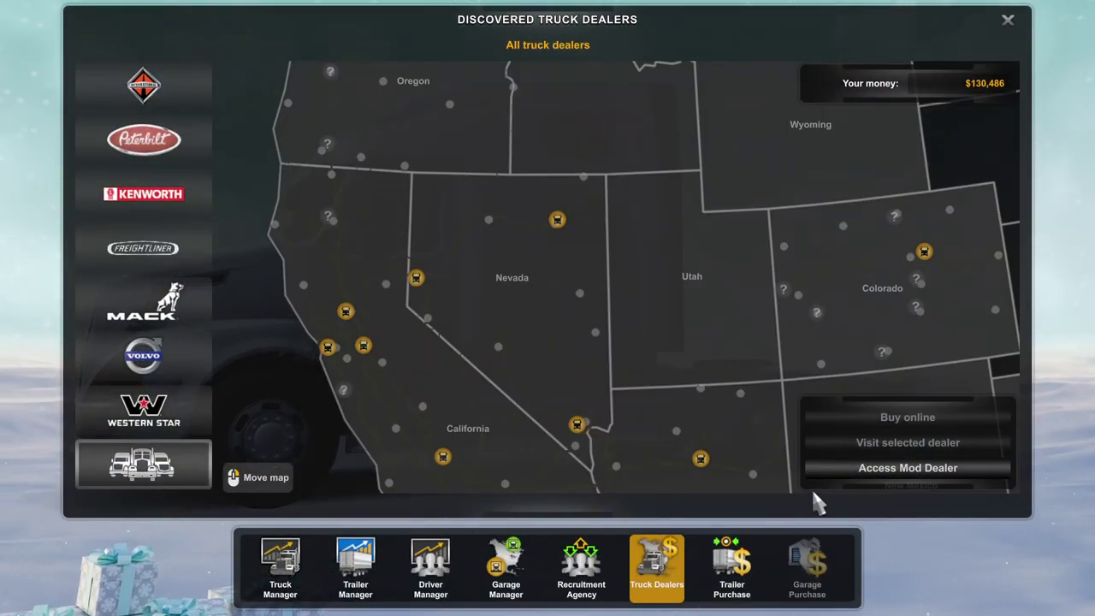
pyautogui.click(873, 472)
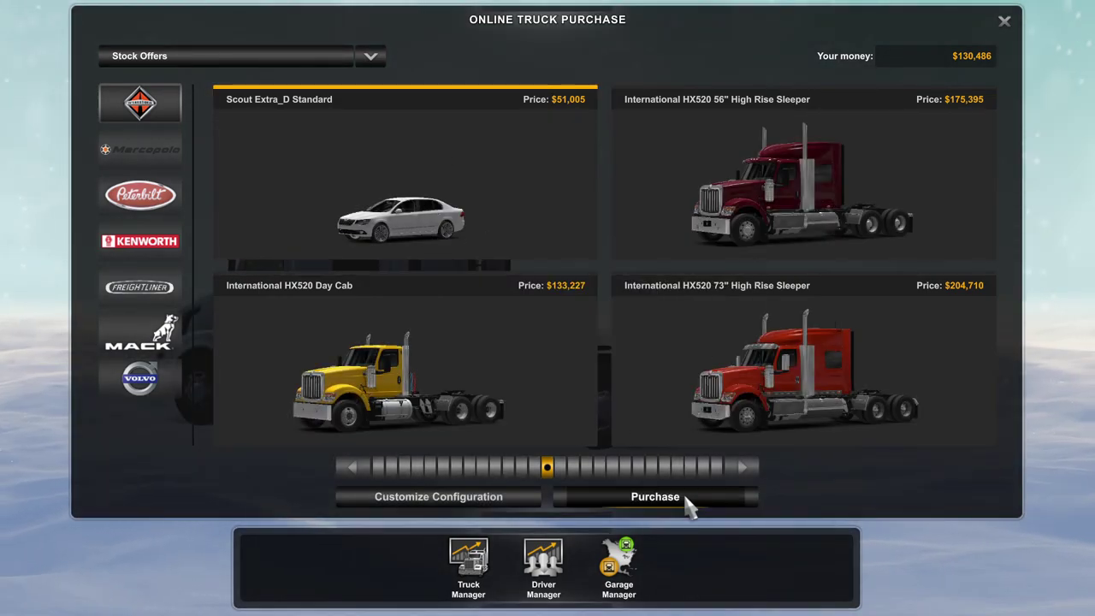
# Step: Buy the Scout Extra_D Standard for $51,005 with delivery to the Bakersfield garage
pyautogui.click(657, 501)
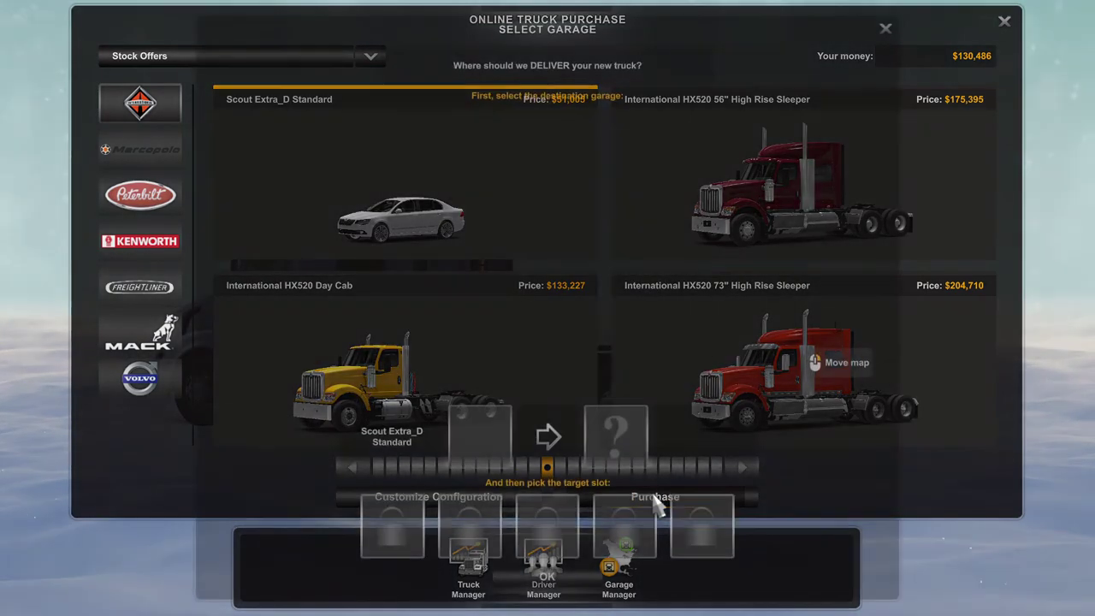
pyautogui.click(479, 270)
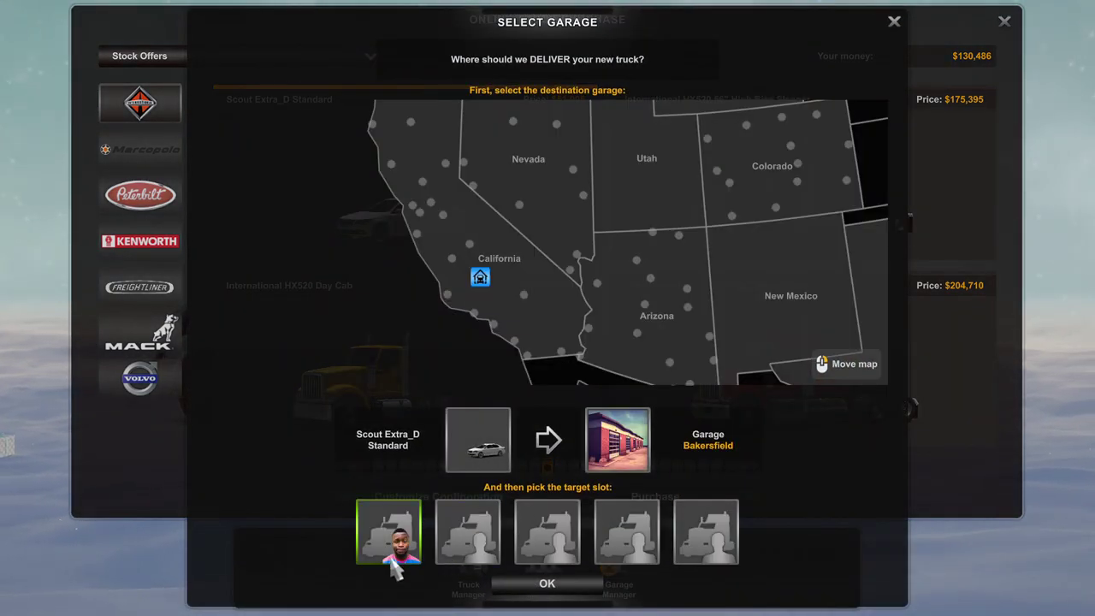
pyautogui.click(523, 582)
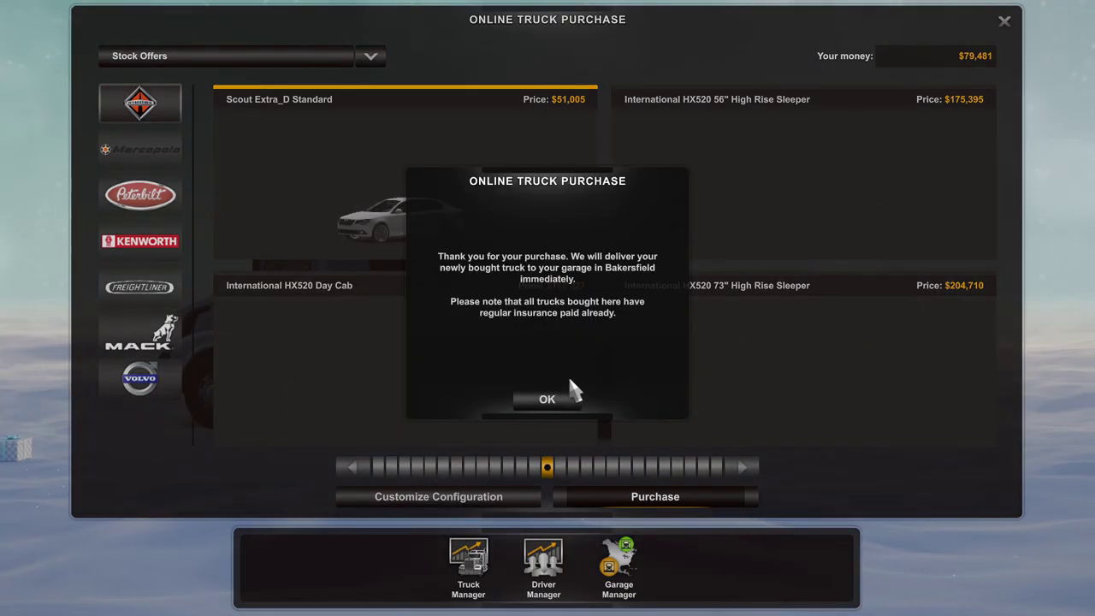
pyautogui.click(574, 401)
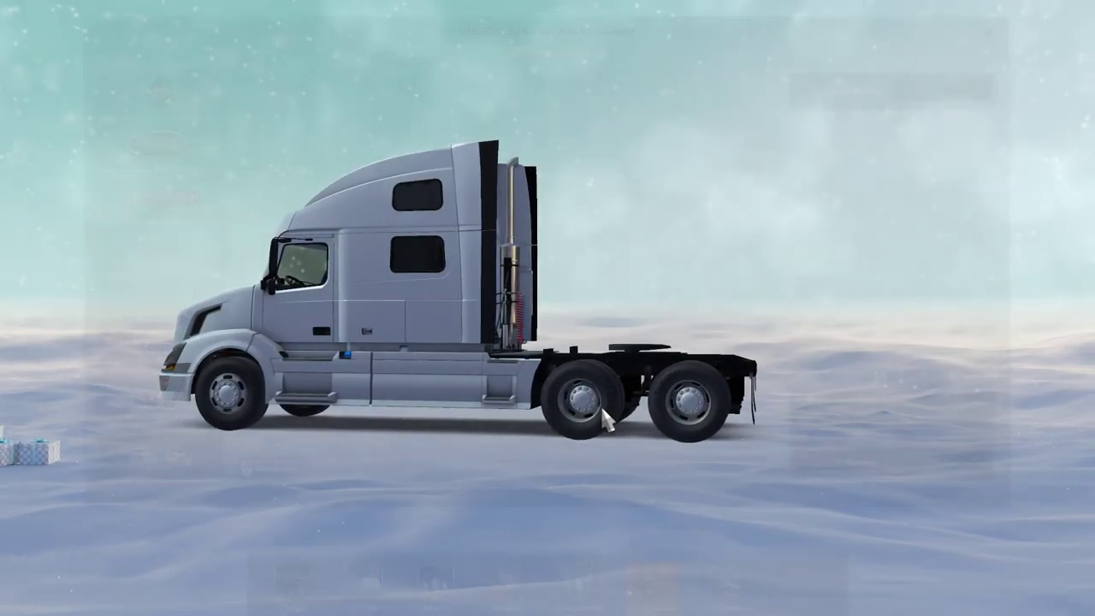
pyautogui.press('Escape')
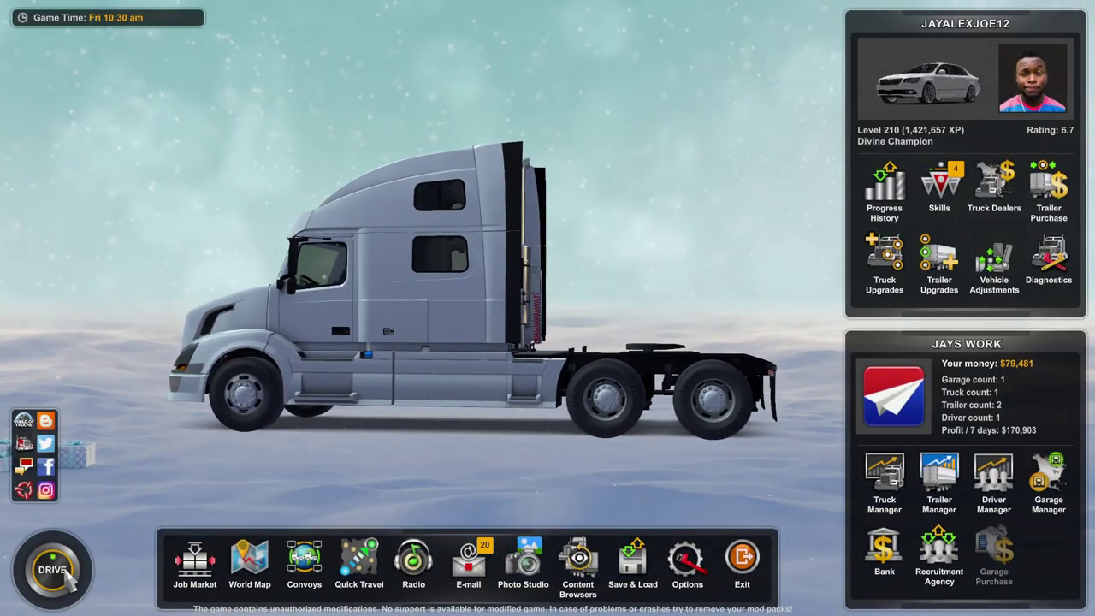
# Step: Start driving the new Scout car from the main menu
pyautogui.click(62, 563)
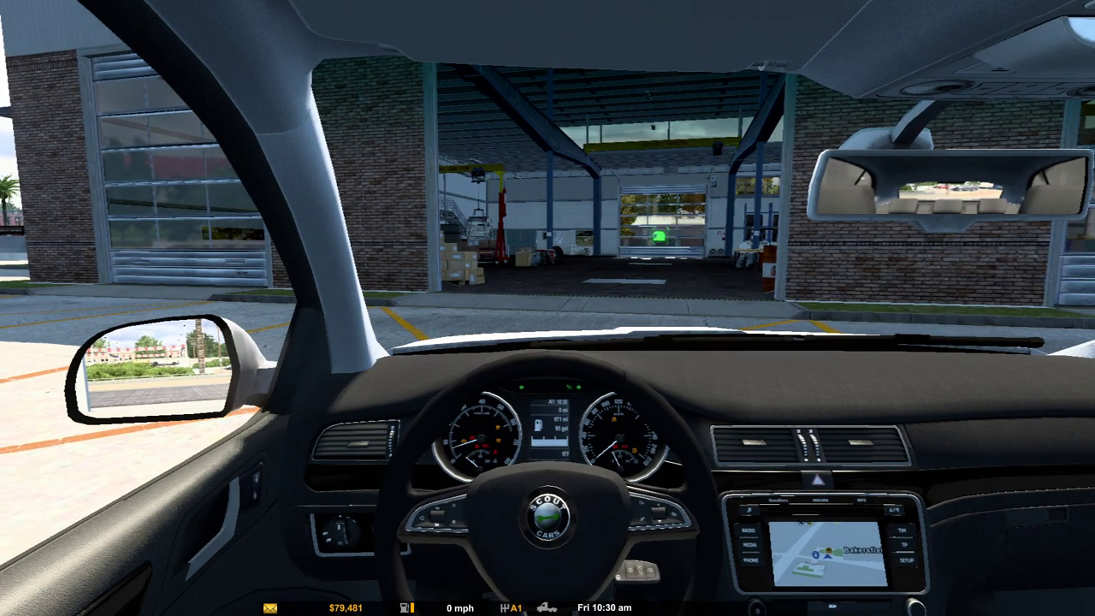
# Step: Reverse the Scout out of the garage spot and drive onto the road behind the red pickup
pyautogui.press('s')
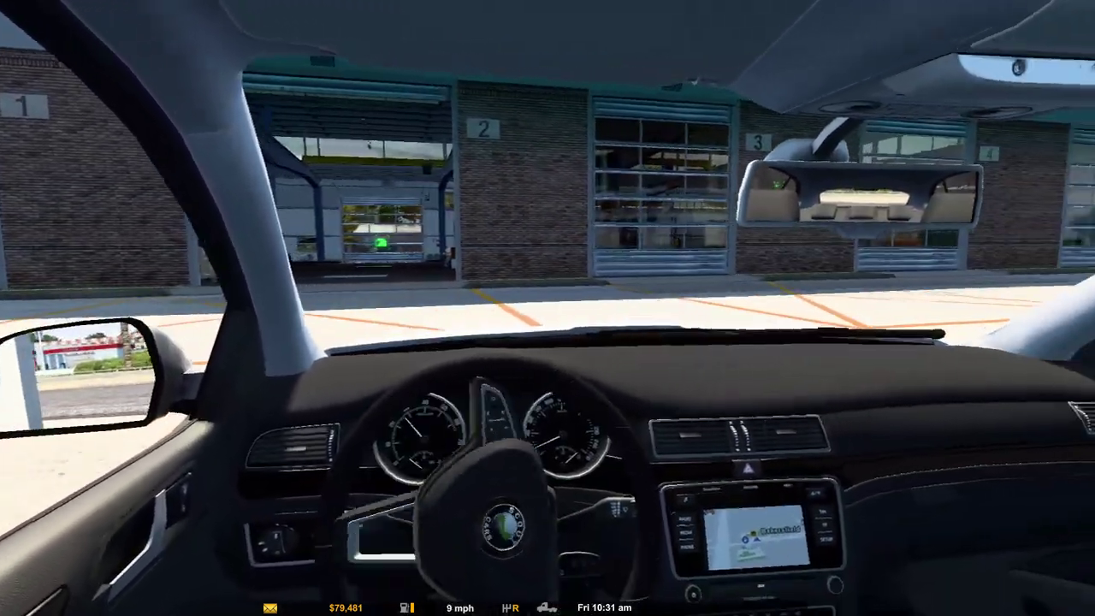
pyautogui.press('w')
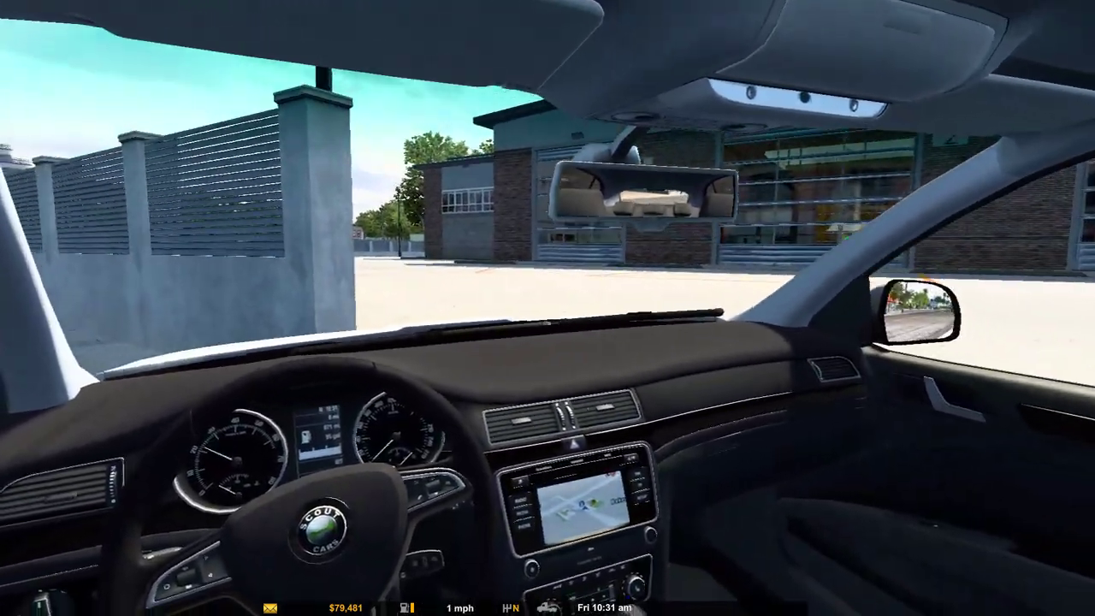
pyautogui.press('w')
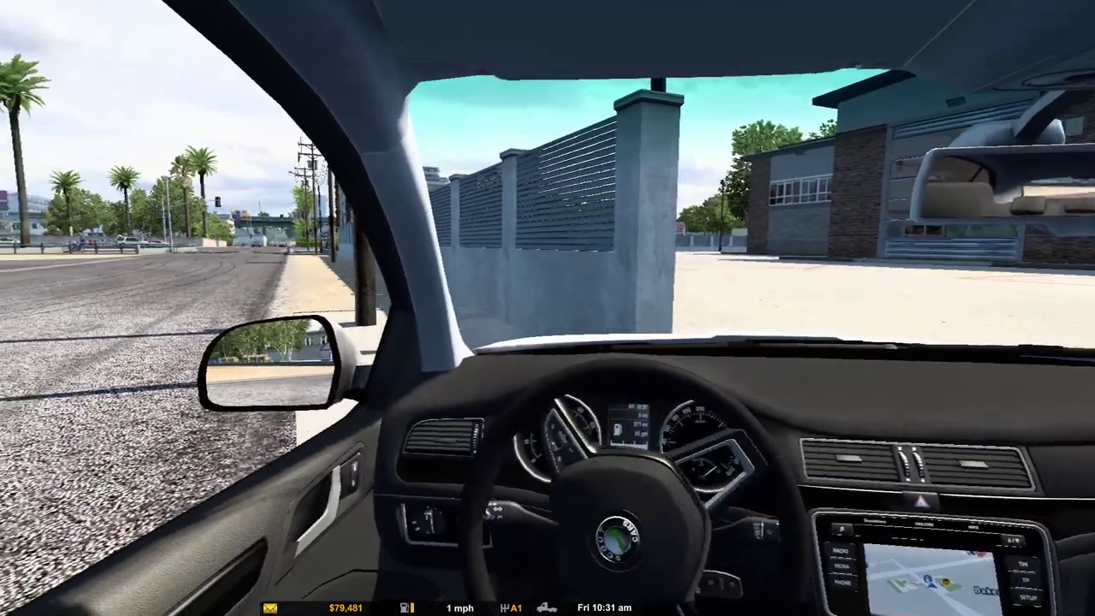
pyautogui.press('w')
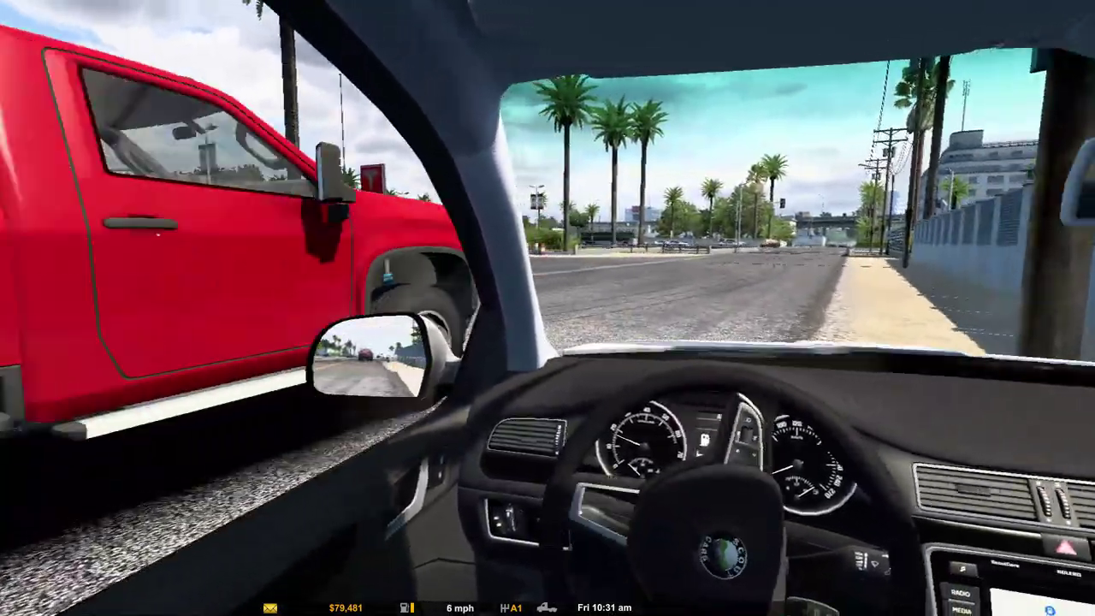
pyautogui.press('w')
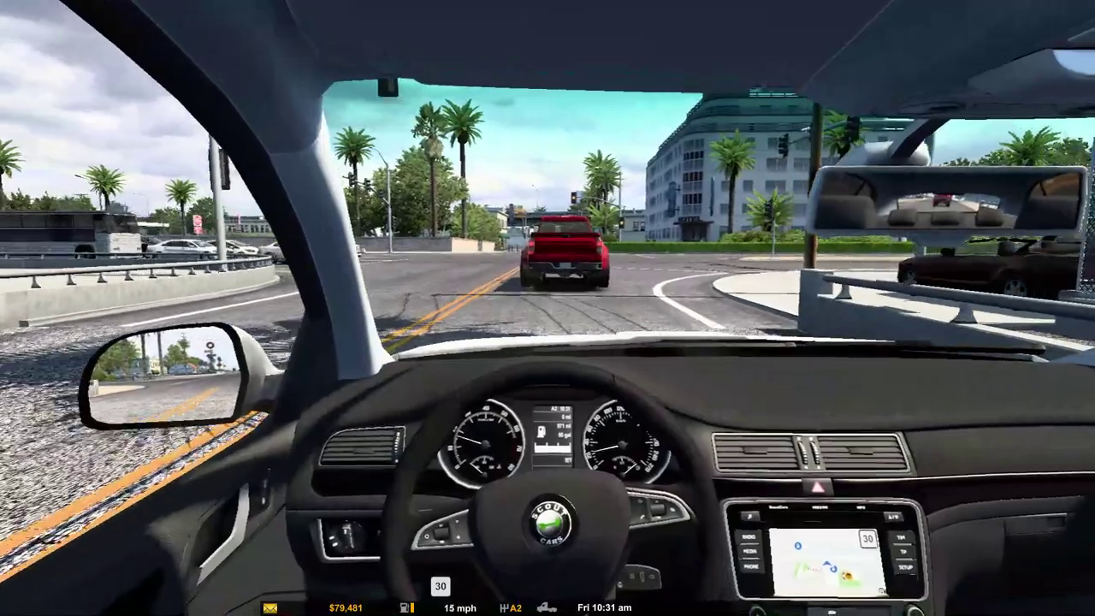
# Step: Turn right onto the highway, accelerate to about 73 mph, and briefly check the chase camera
pyautogui.press('w')
pyautogui.press('d')
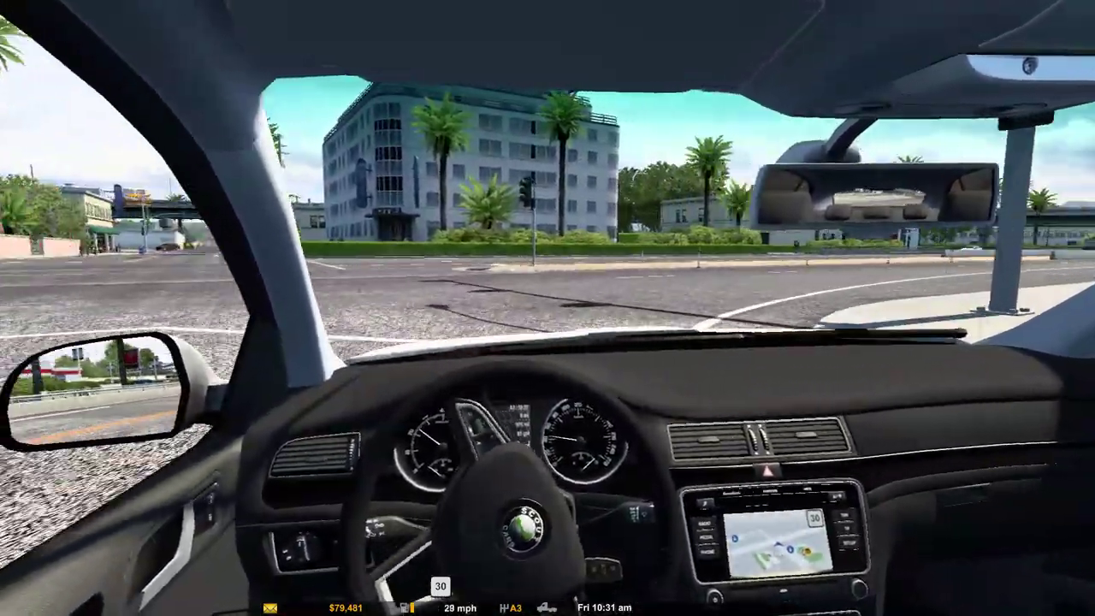
pyautogui.press('w')
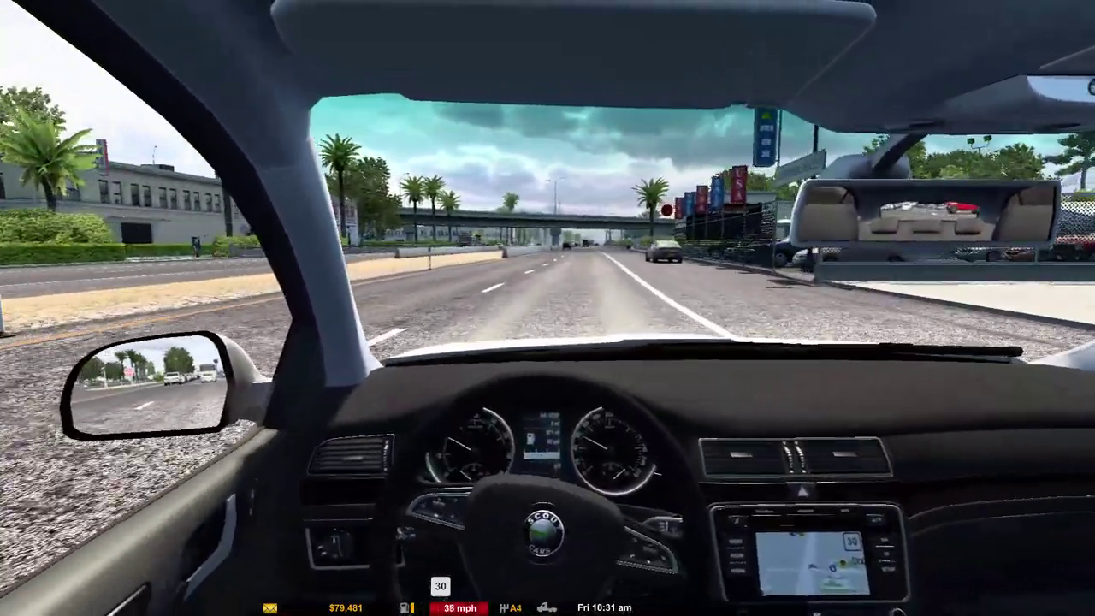
pyautogui.press('w')
pyautogui.press('c')
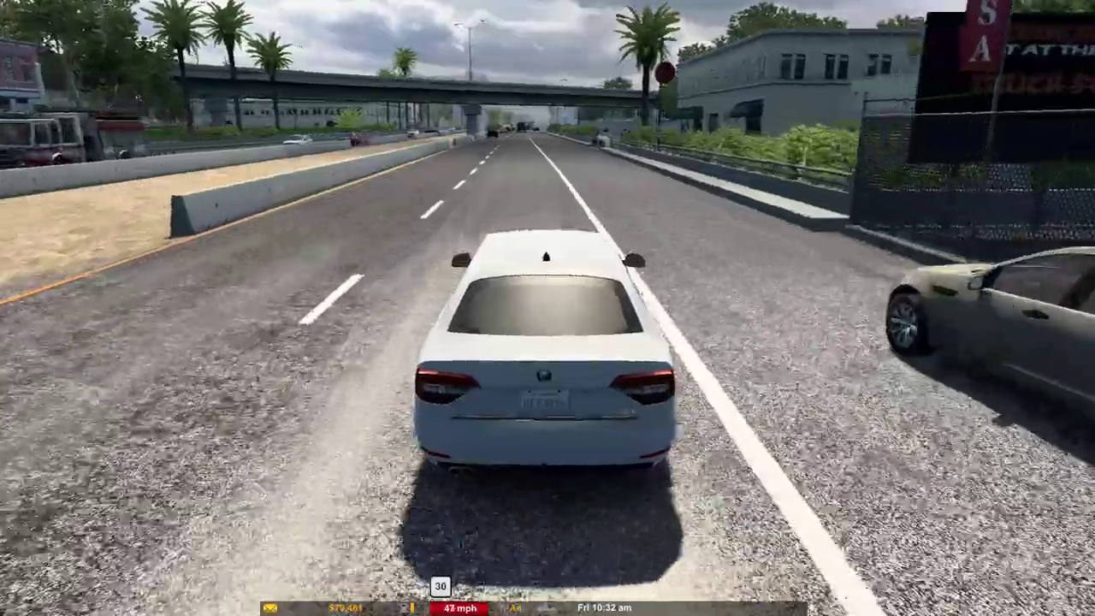
pyautogui.press('c')
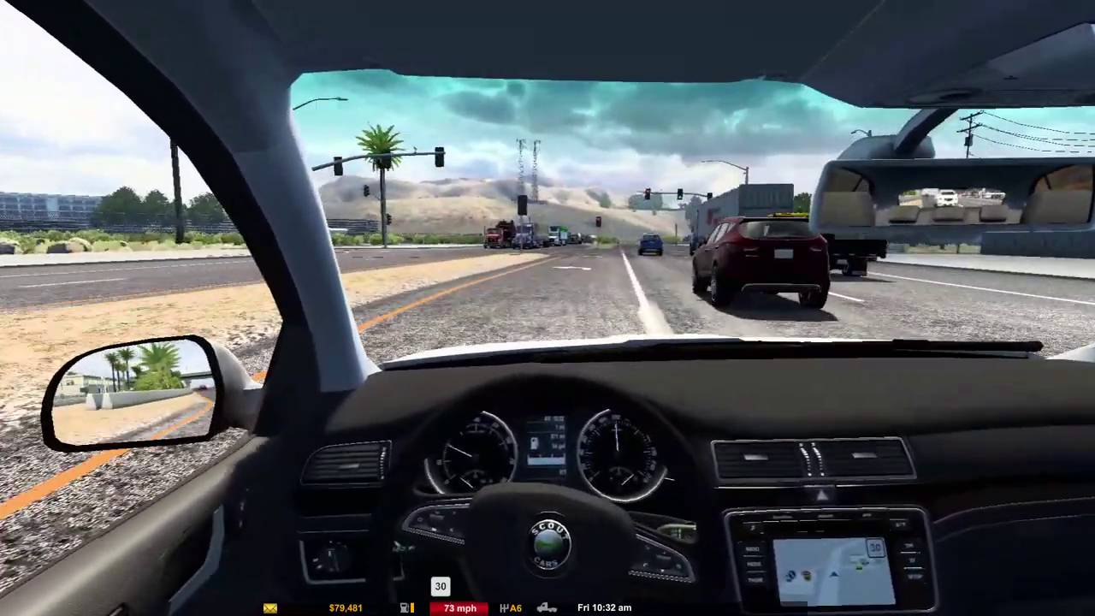
# Step: Steer left through the intersection, then back away from the crashed trucks and drive on
pyautogui.press('a')
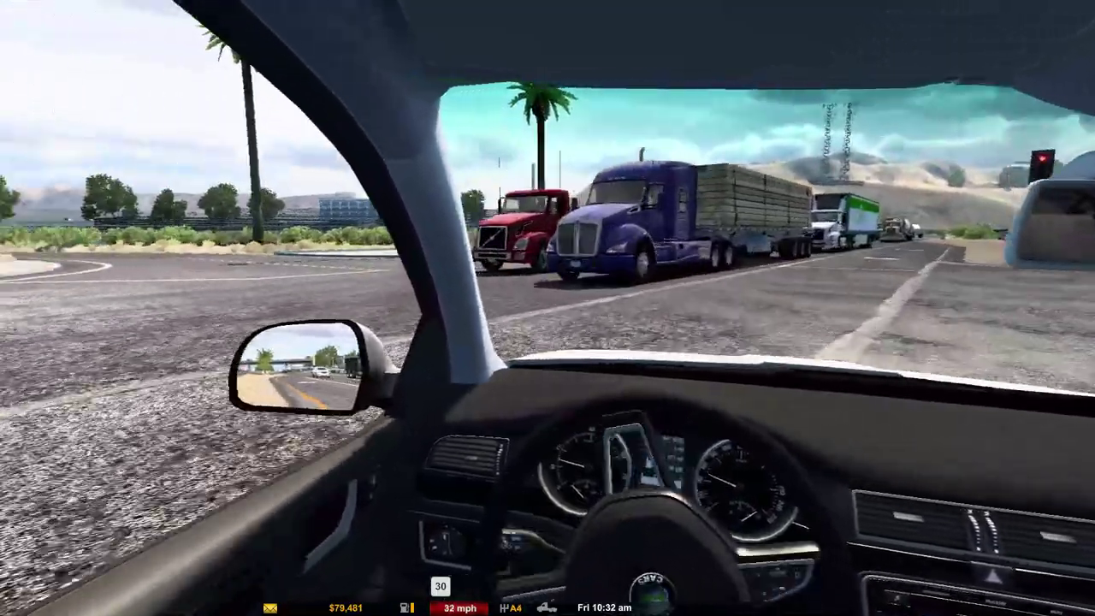
pyautogui.press('s')
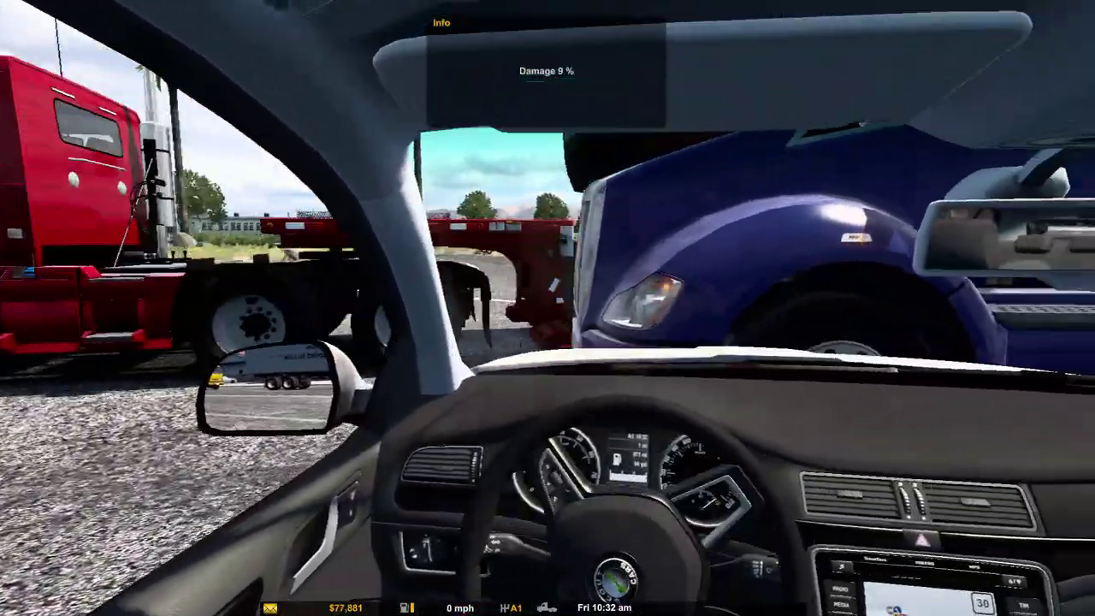
pyautogui.press('d')
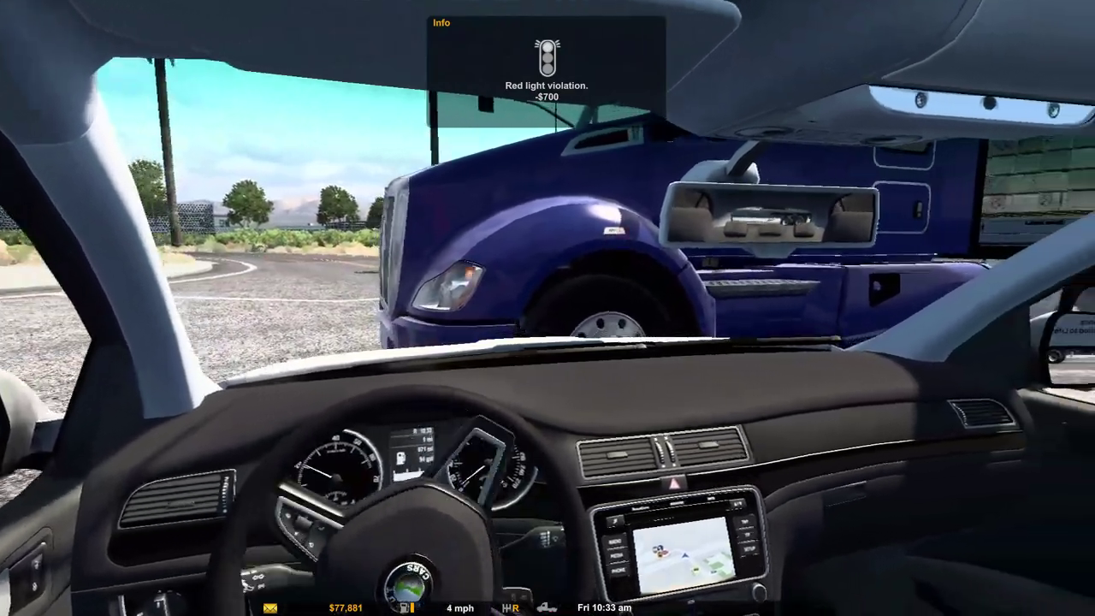
pyautogui.press('w')
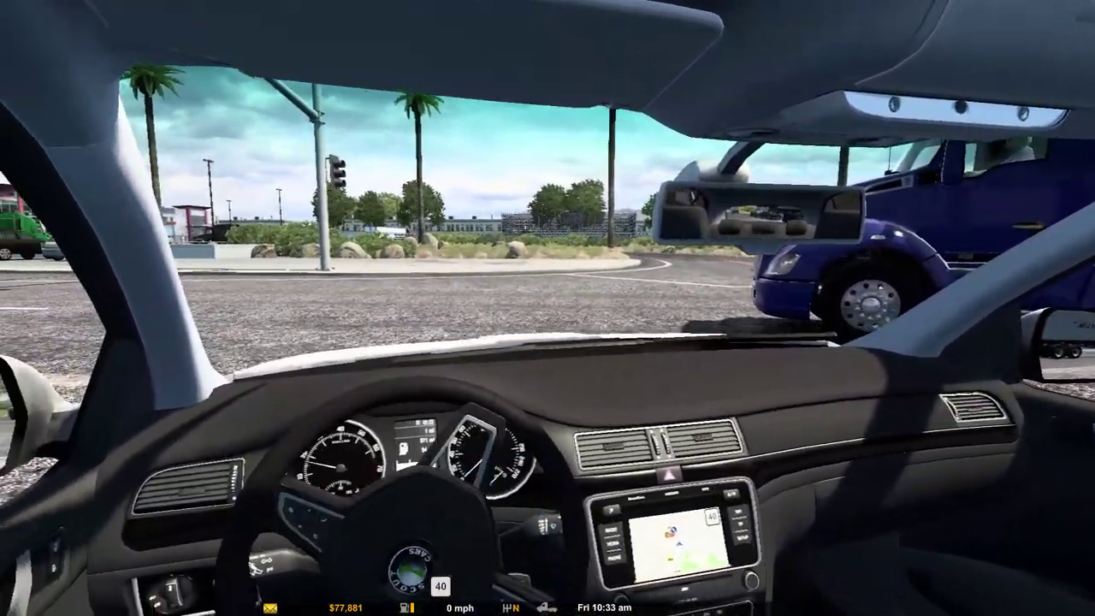
pyautogui.press('d')
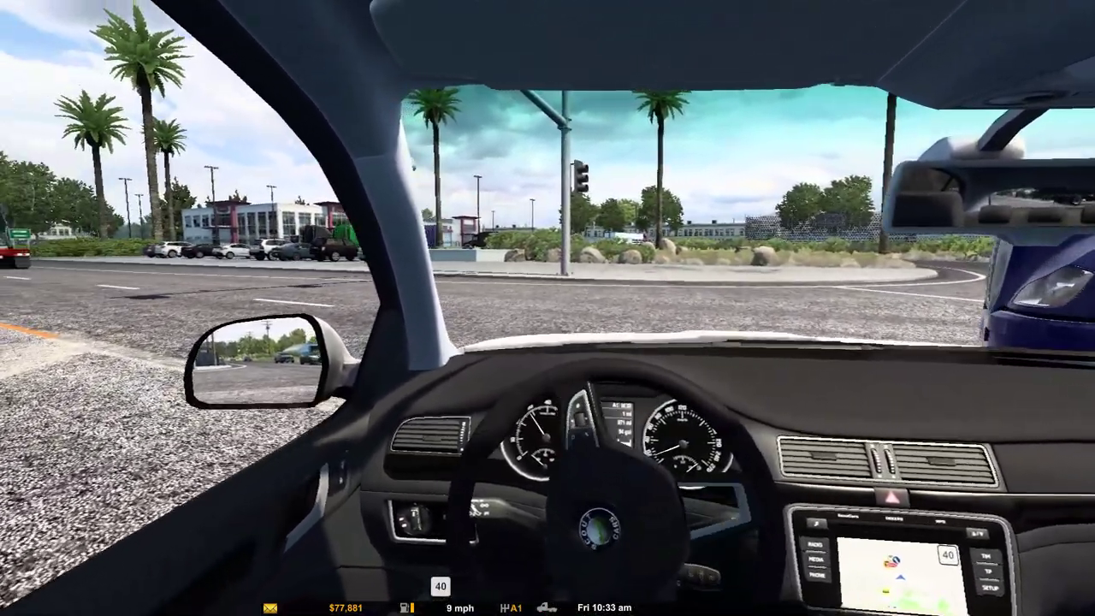
# Step: Follow the curving road and turn into the service garage's parking lot past the parked truck
pyautogui.press('w')
pyautogui.press('d')
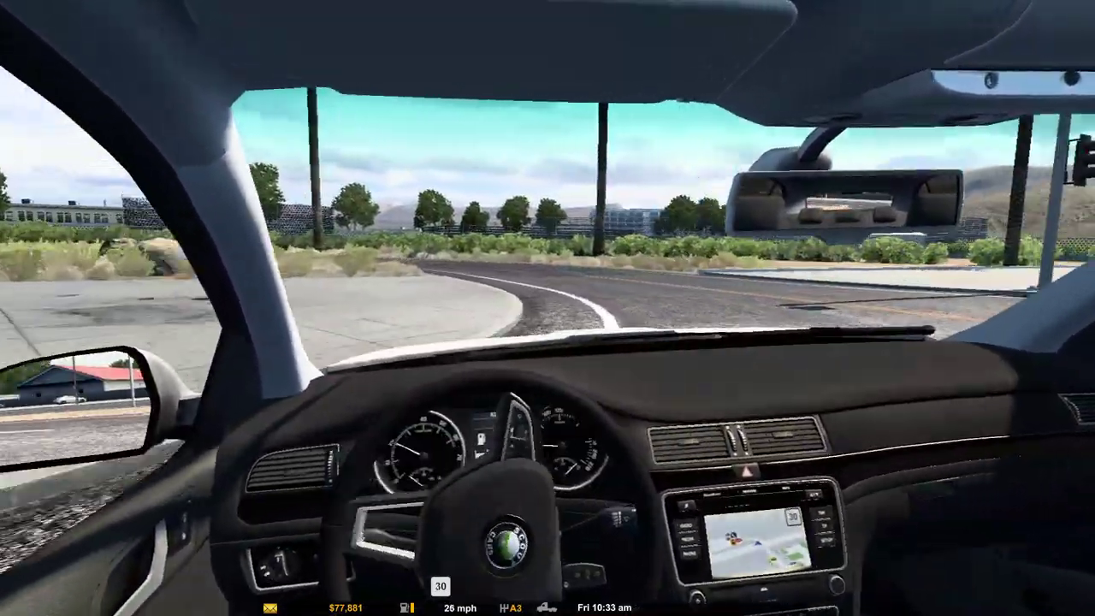
pyautogui.press('a')
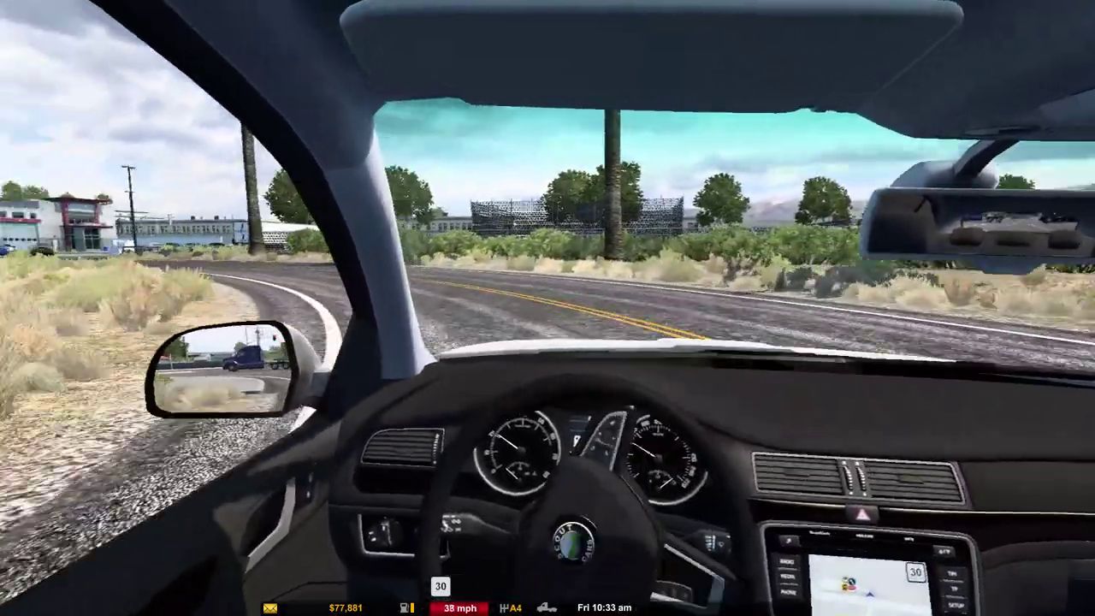
pyautogui.press('d')
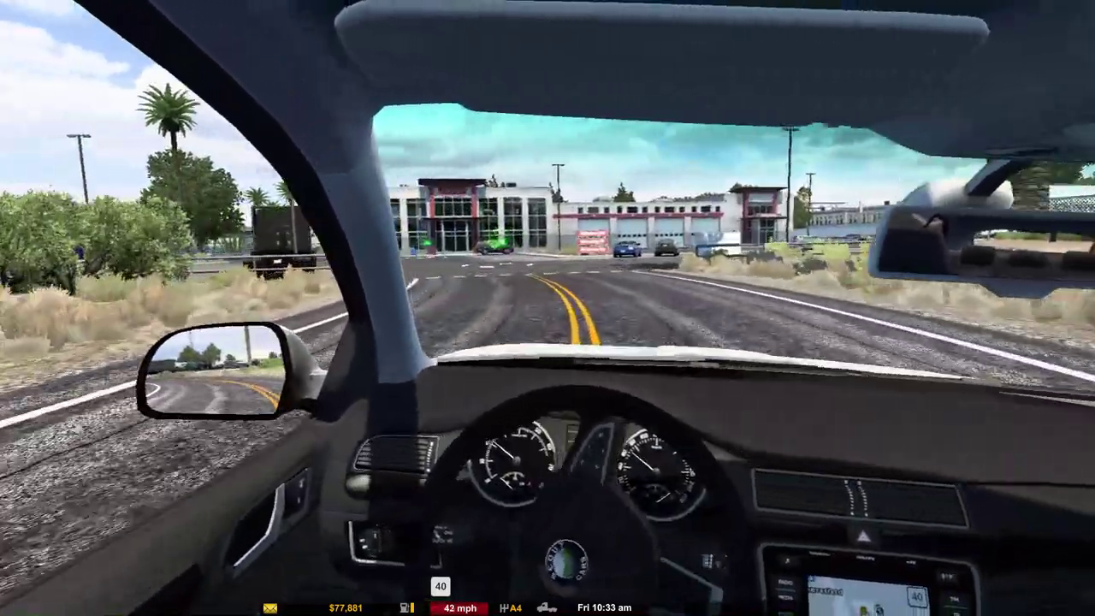
pyautogui.press('s')
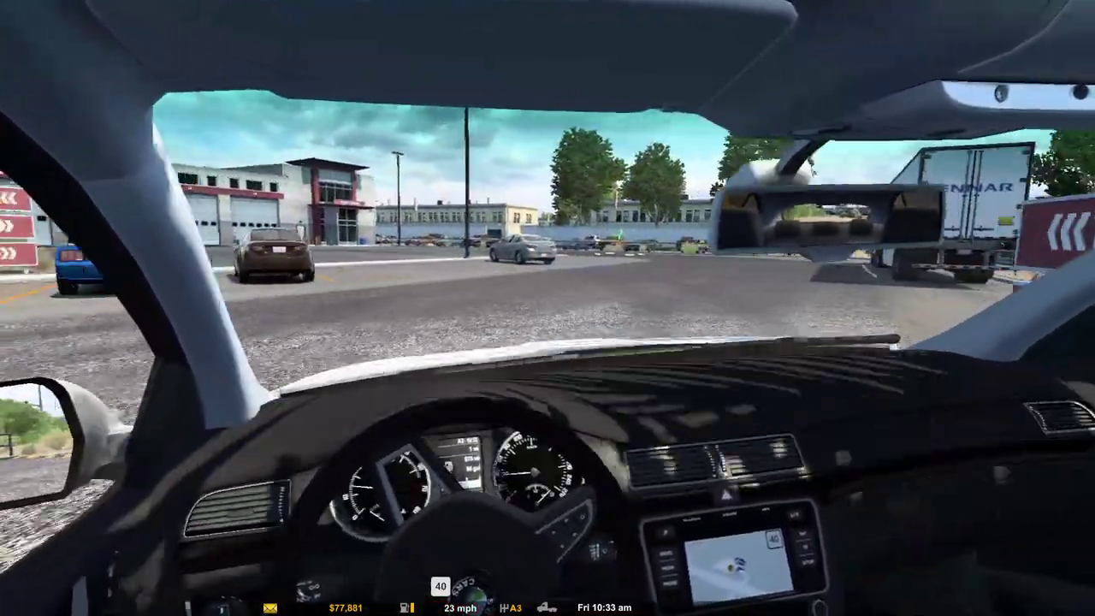
pyautogui.press('s')
pyautogui.press('a')
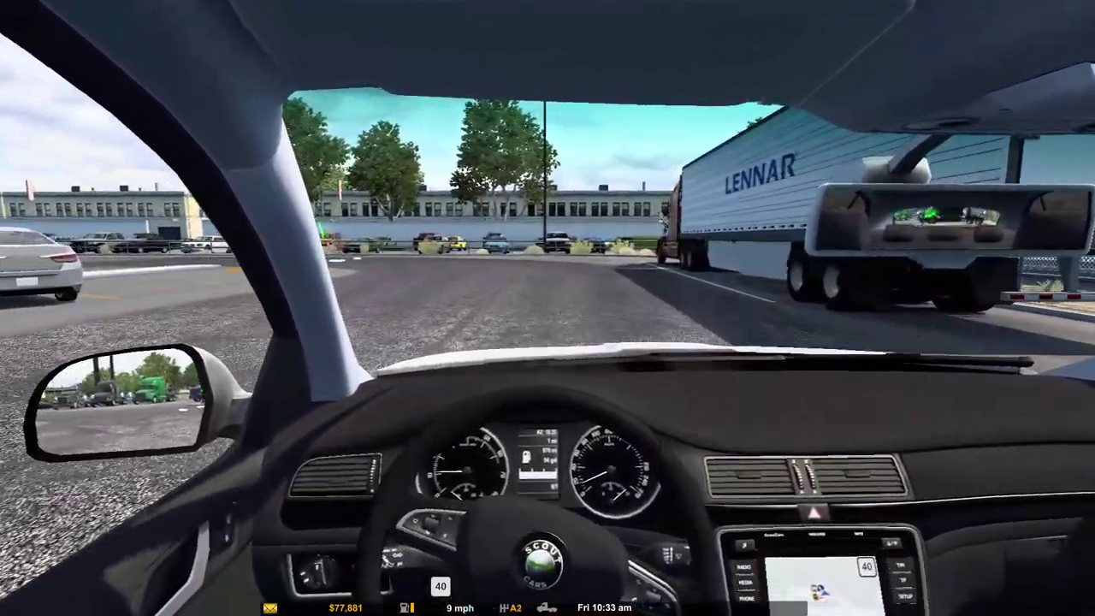
# Step: Drive across the lot toward the Service Entrance and stop in the service zone
pyautogui.press('w')
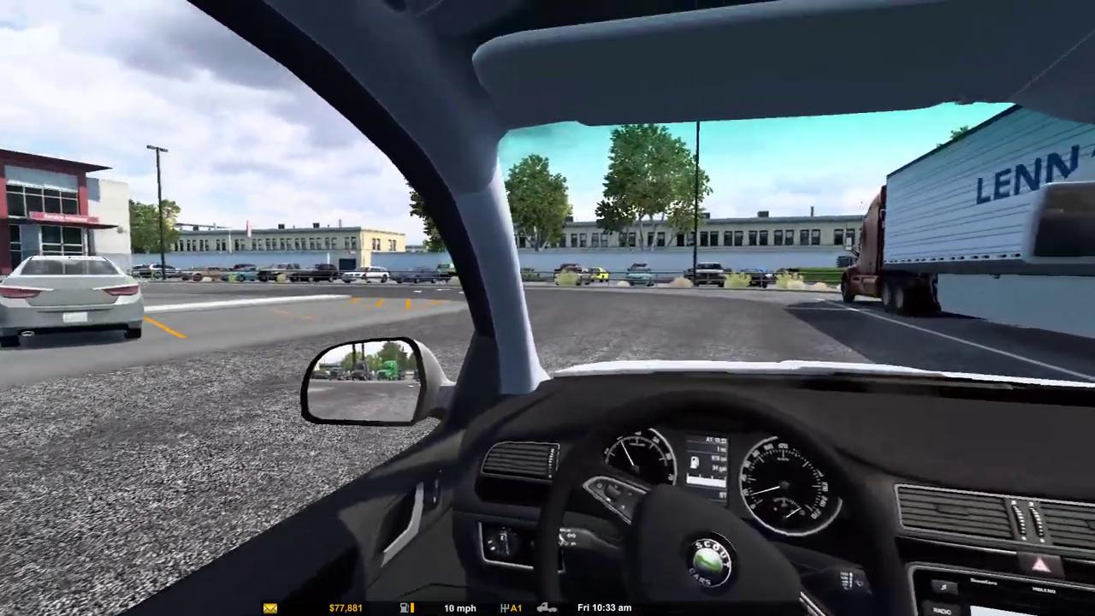
pyautogui.press('w')
pyautogui.press('a')
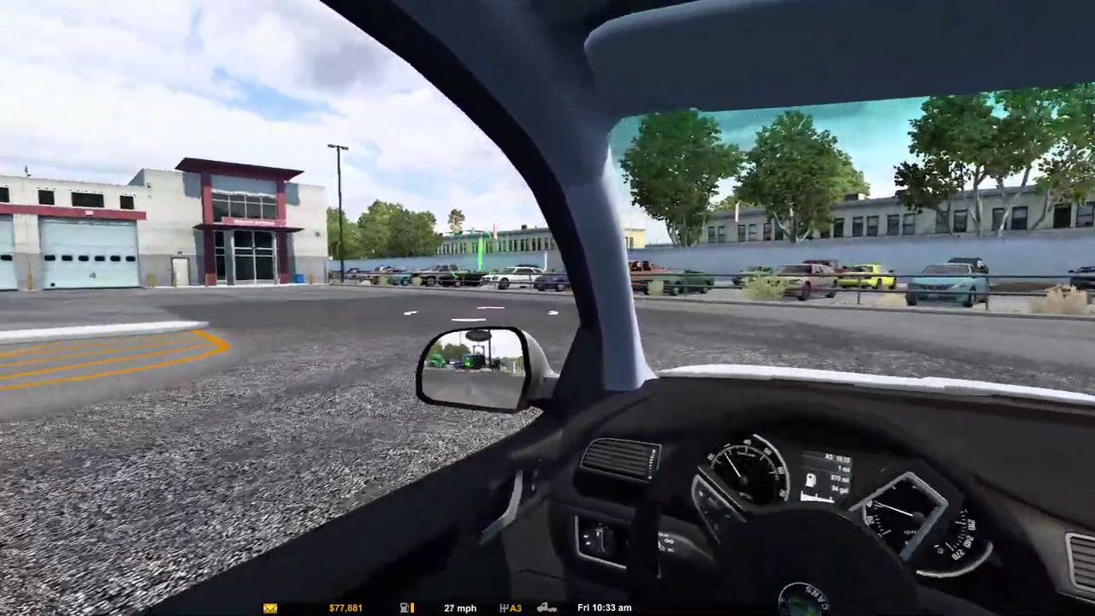
pyautogui.press('s')
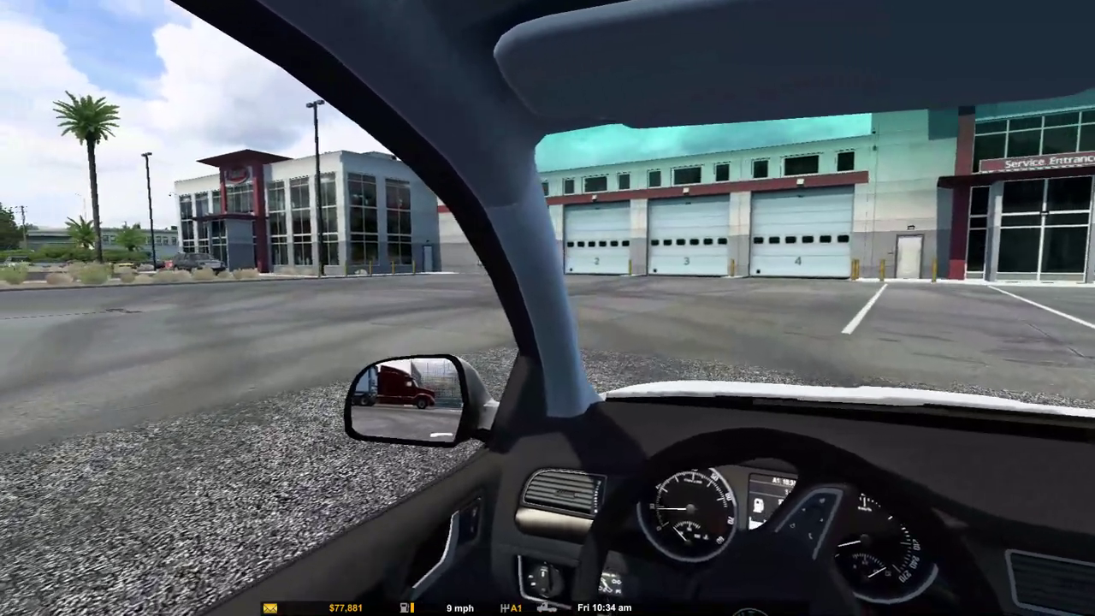
pyautogui.press('s')
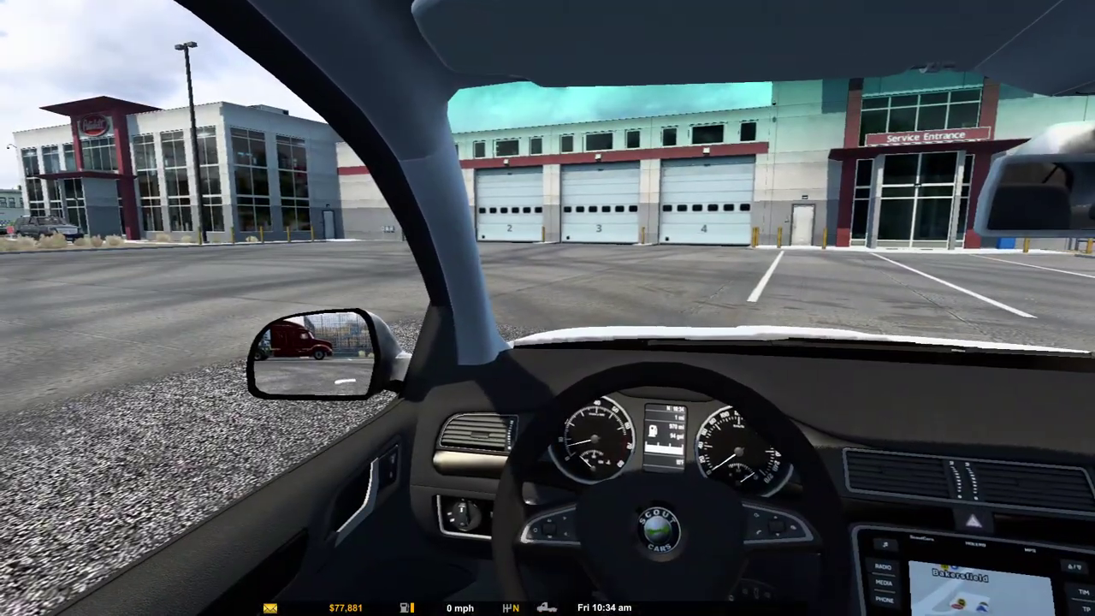
pyautogui.press('s')
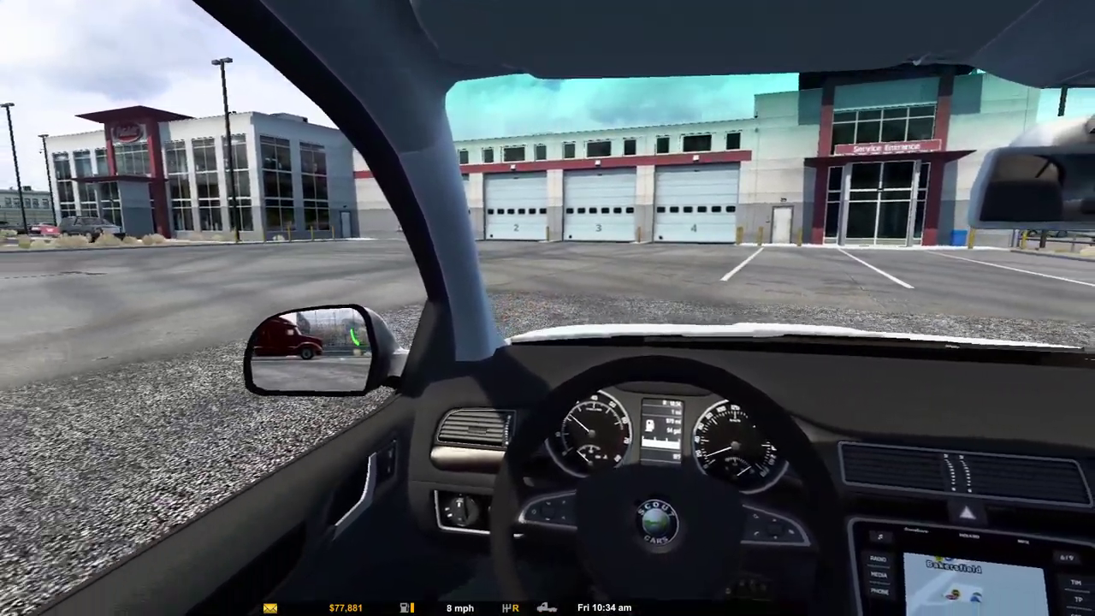
pyautogui.press('2')
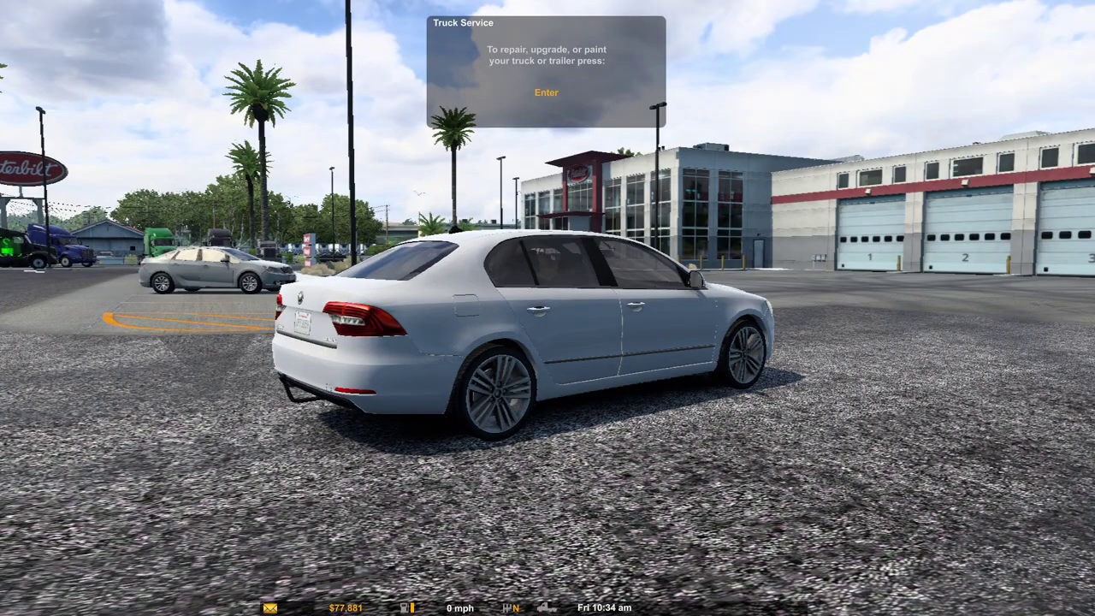
# Step: Open Truck Service, enter the Truck Configurator, and show the Engine list with the 2.0 TDI FMOD 170 hp fitted
pyautogui.press('Return')
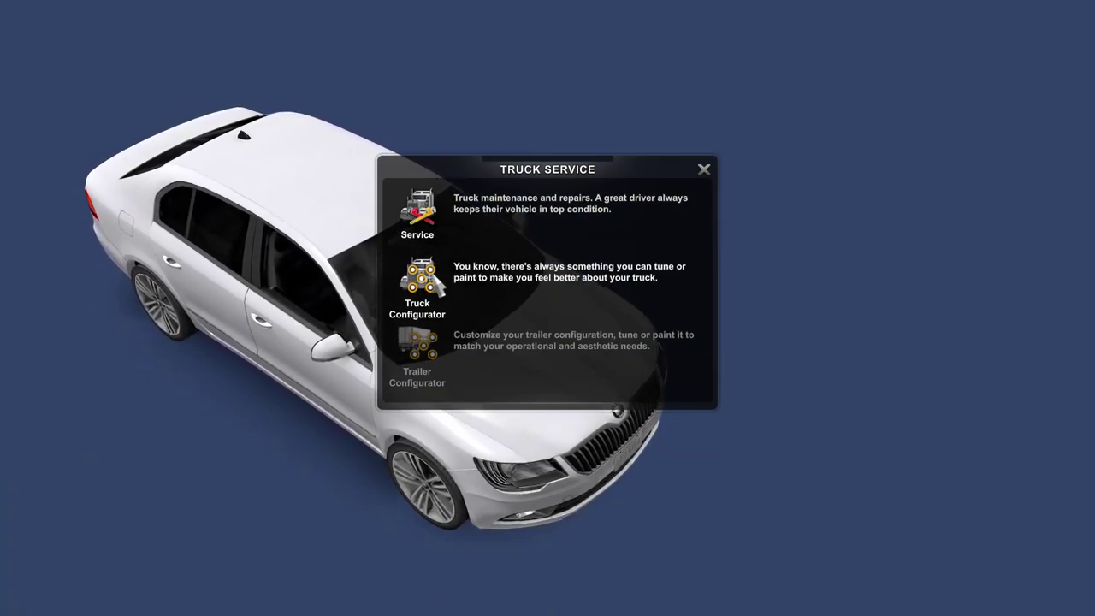
pyautogui.click(428, 286)
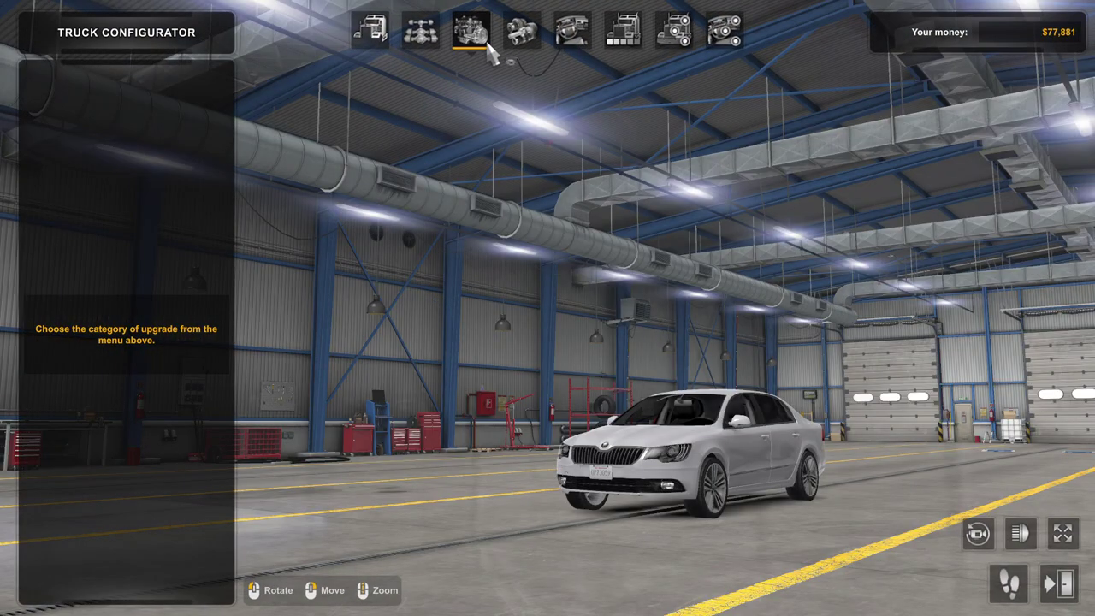
pyautogui.click(473, 34)
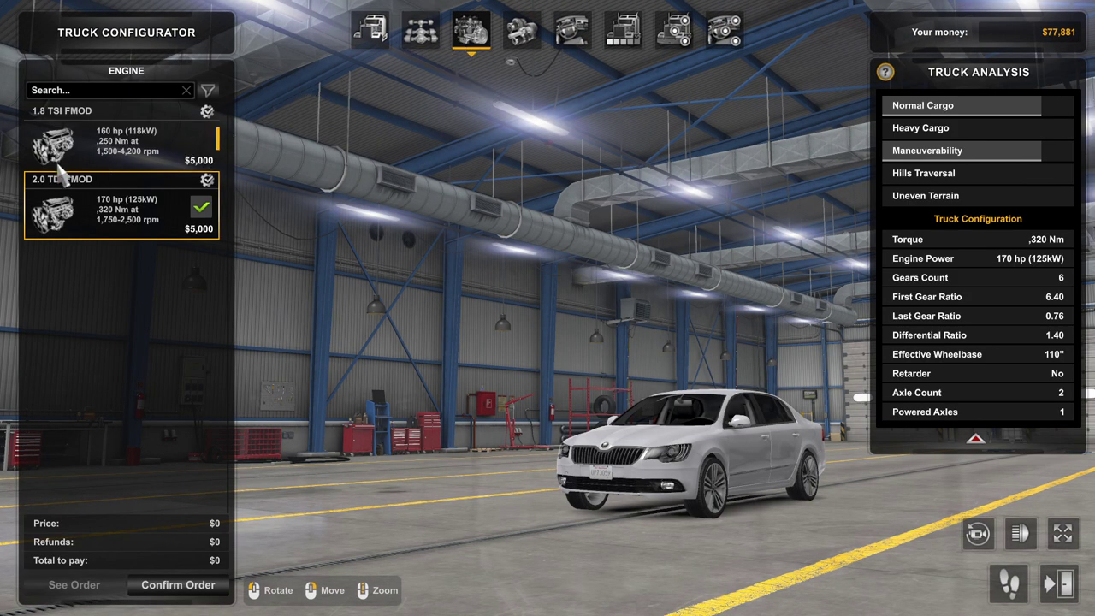